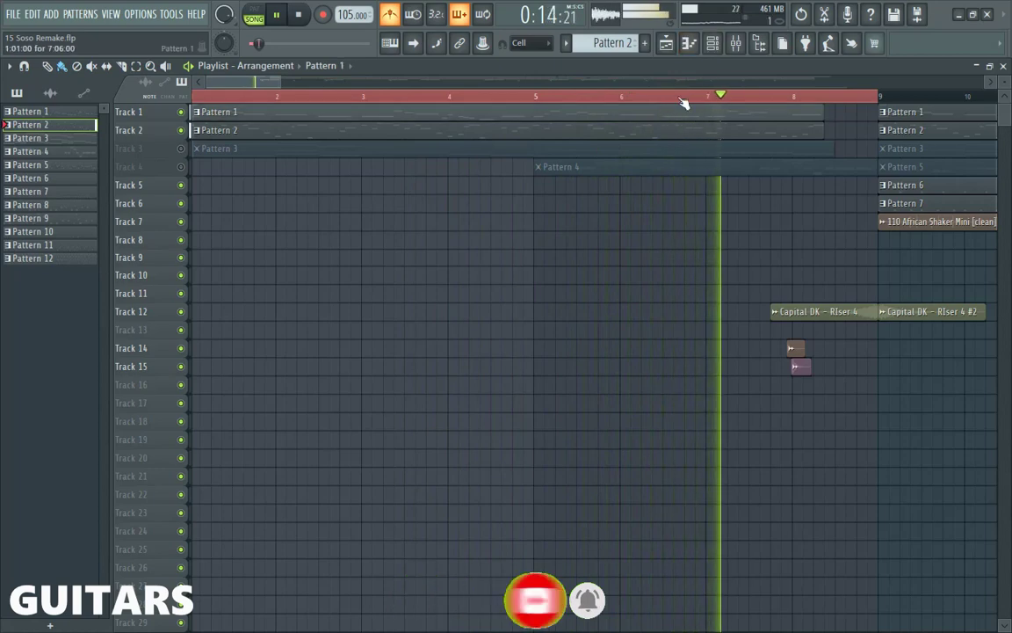
- Open the Guitar 1 notes of Pattern 1 in the piano roll and inspect the channel's FLEX preset
{"action": "left_click", "coordinate": [712, 44]}
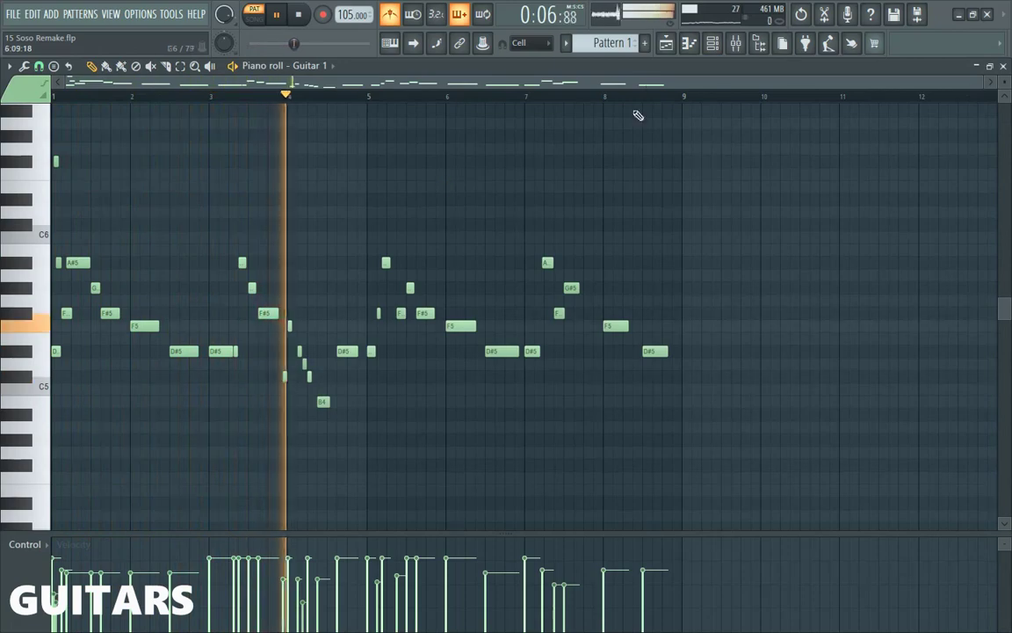
{"action": "key", "text": "F6"}
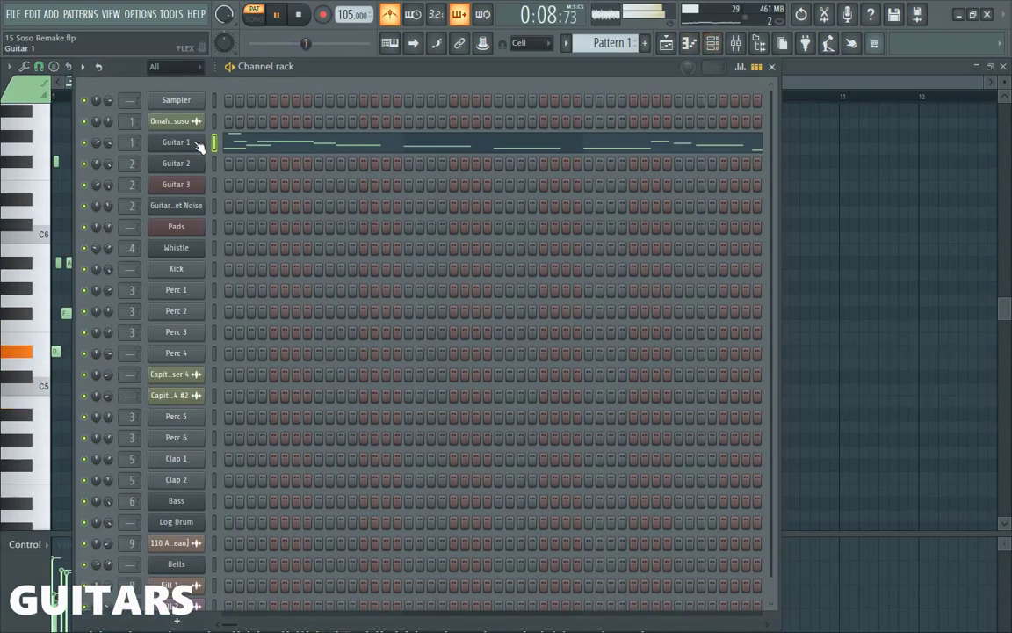
{"action": "left_click", "coordinate": [196, 143]}
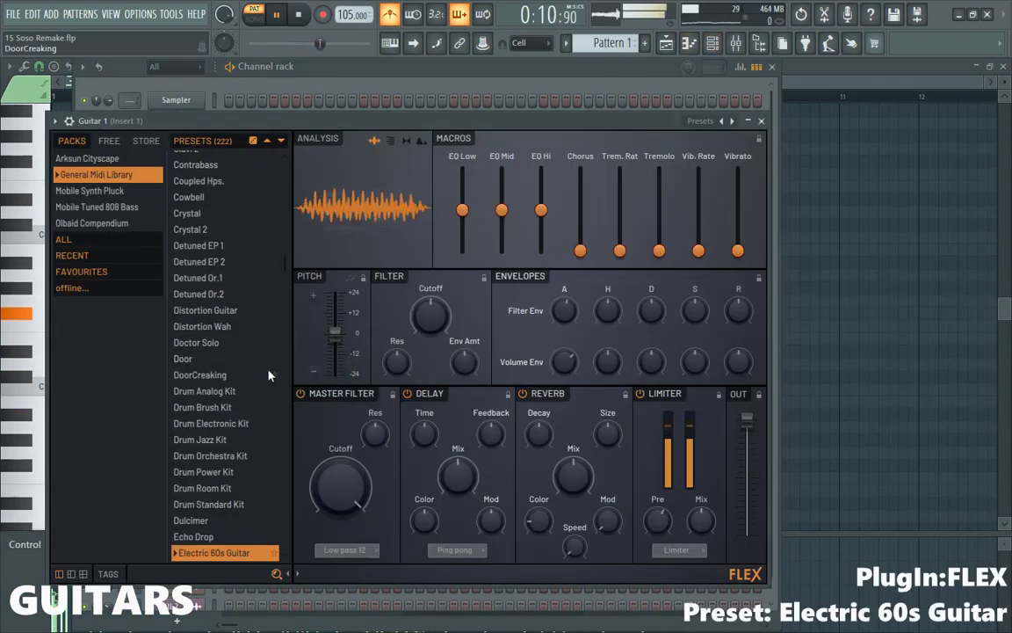
{"action": "scroll", "coordinate": [269, 376], "scroll_direction": "down", "scroll_amount": 5}
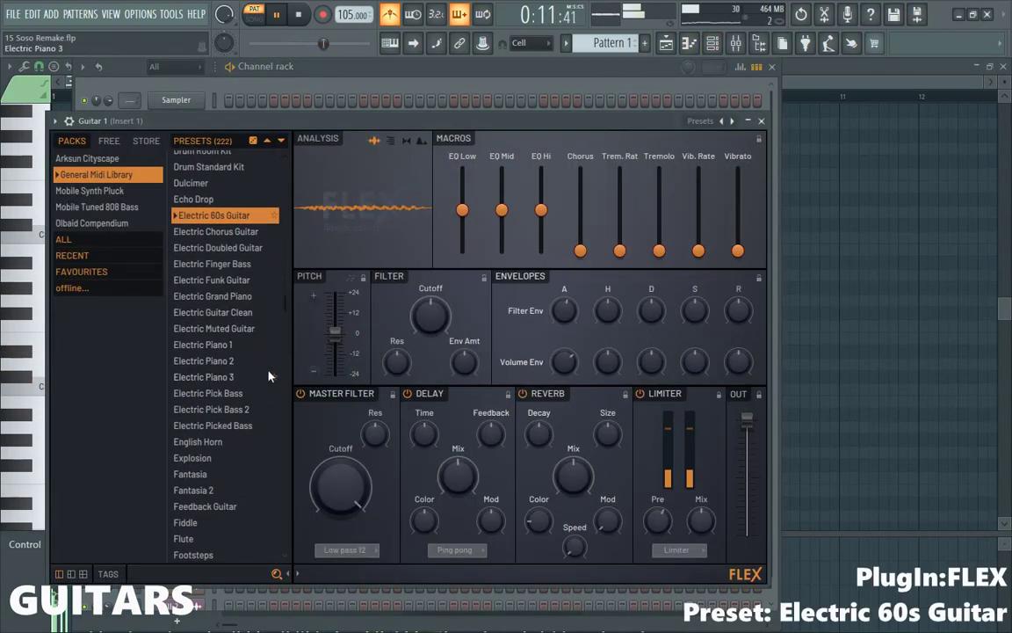
{"action": "left_click", "coordinate": [761, 122]}
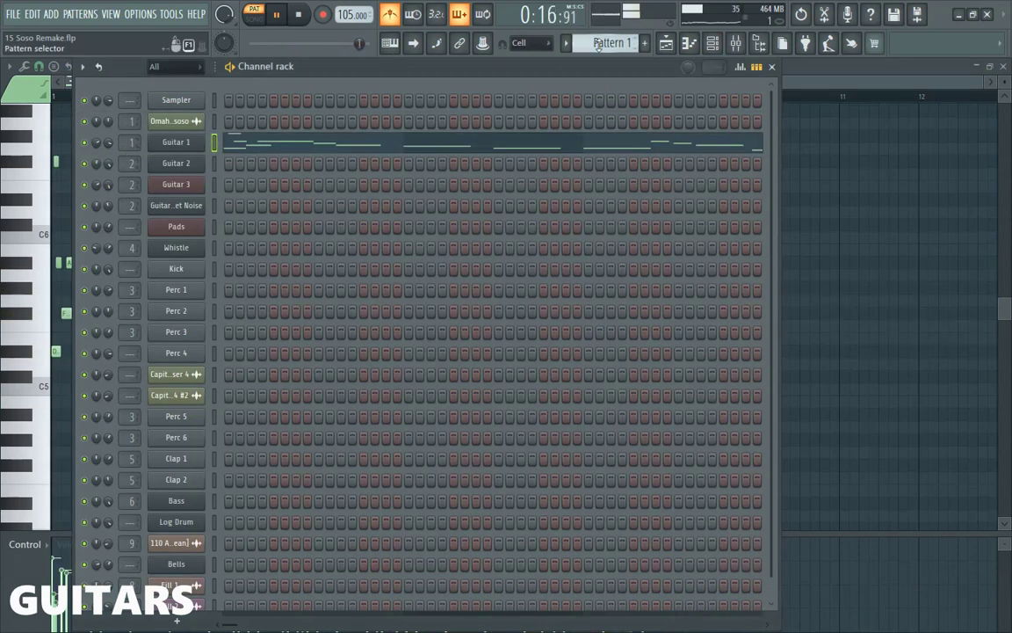
- Switch to Pattern 2 and examine the Guitar 2 notes in the piano roll
{"action": "scroll", "coordinate": [598, 46], "scroll_direction": "down", "scroll_amount": 1}
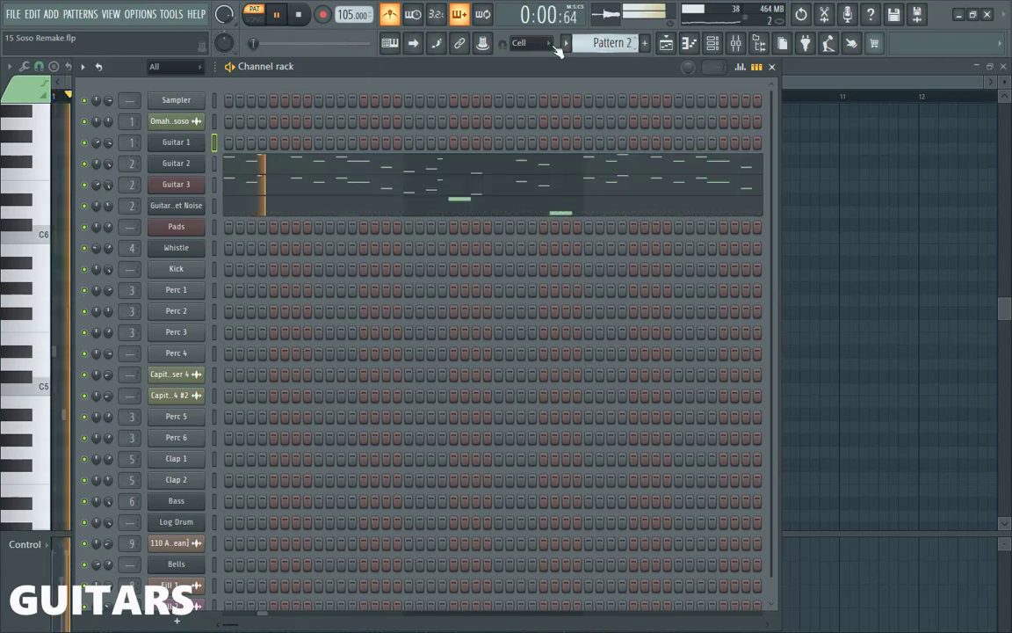
{"action": "left_click", "coordinate": [229, 163]}
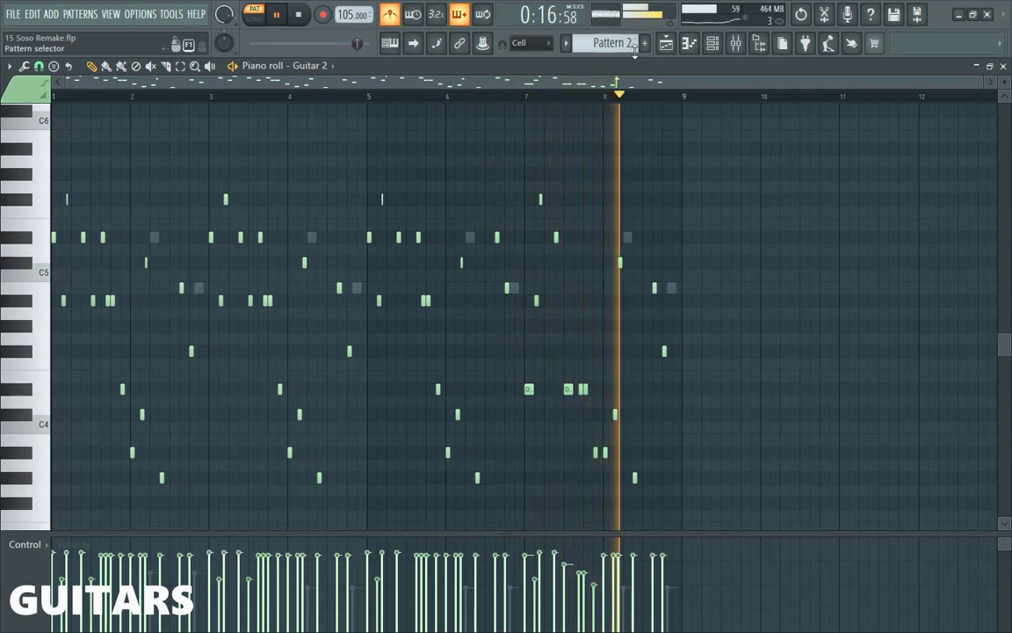
{"action": "left_click", "coordinate": [713, 43]}
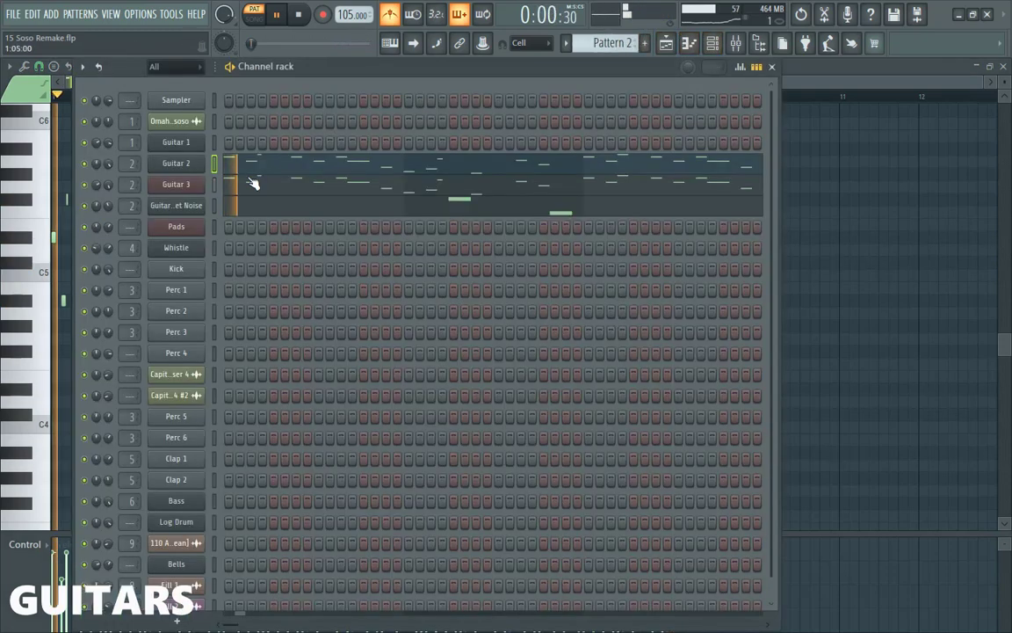
- Inspect the Guitar 2 channel's FLEX preset and browse the presets around it in the pack
{"action": "left_click", "coordinate": [182, 173]}
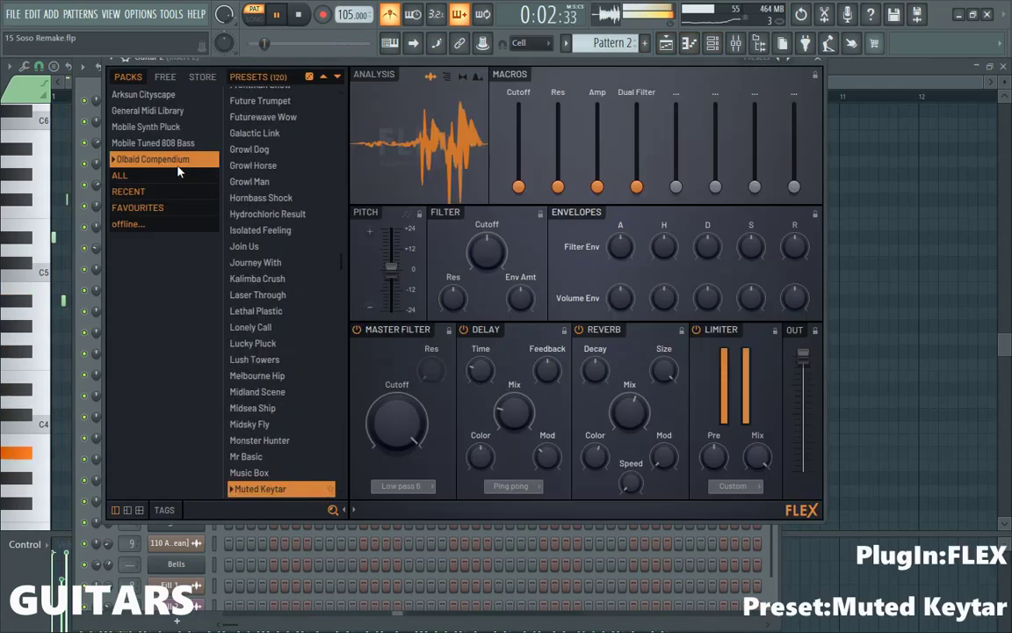
{"action": "scroll", "coordinate": [244, 266], "scroll_direction": "down", "scroll_amount": 6}
{"action": "scroll", "coordinate": [254, 246], "scroll_direction": "down", "scroll_amount": 3}
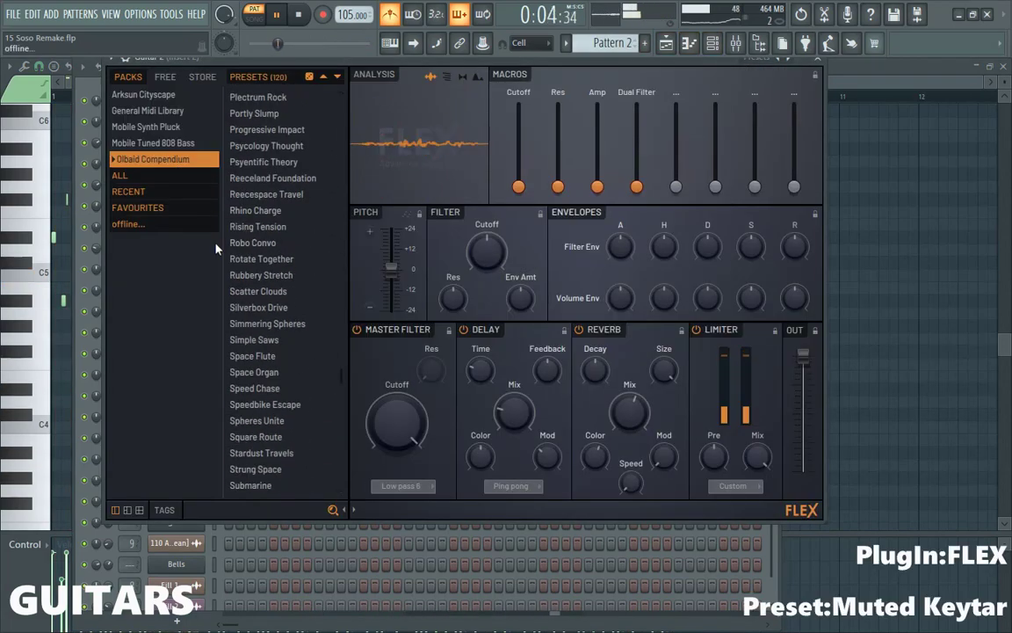
{"action": "scroll", "coordinate": [248, 211], "scroll_direction": "up", "scroll_amount": 7}
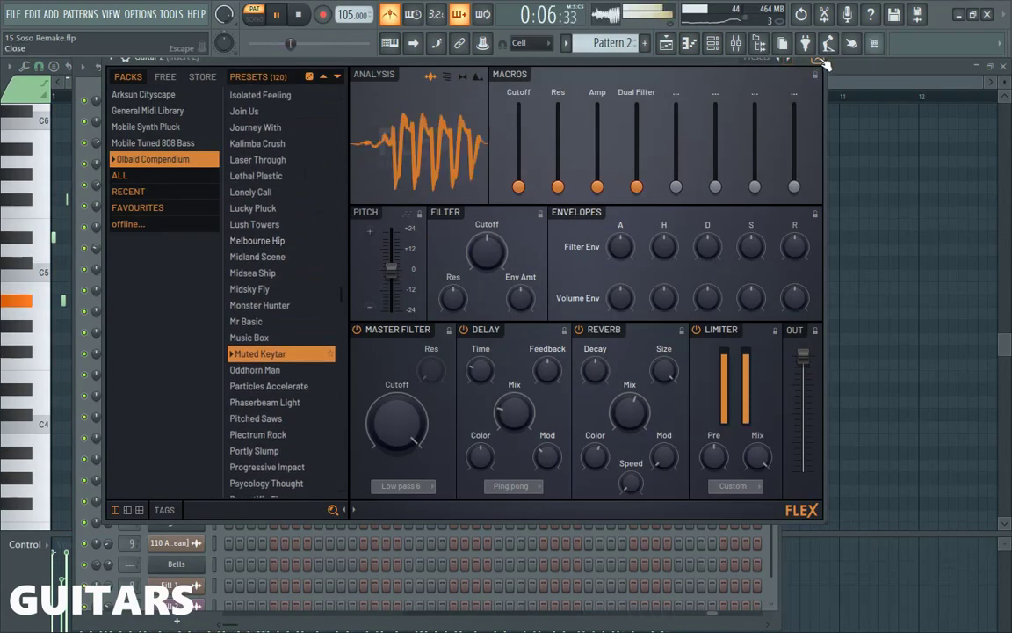
{"action": "left_click", "coordinate": [823, 63]}
- Inspect the Guitar 3 channel's synth program and the Guitar Fret Noise notes in the piano roll
{"action": "left_click", "coordinate": [176, 186]}
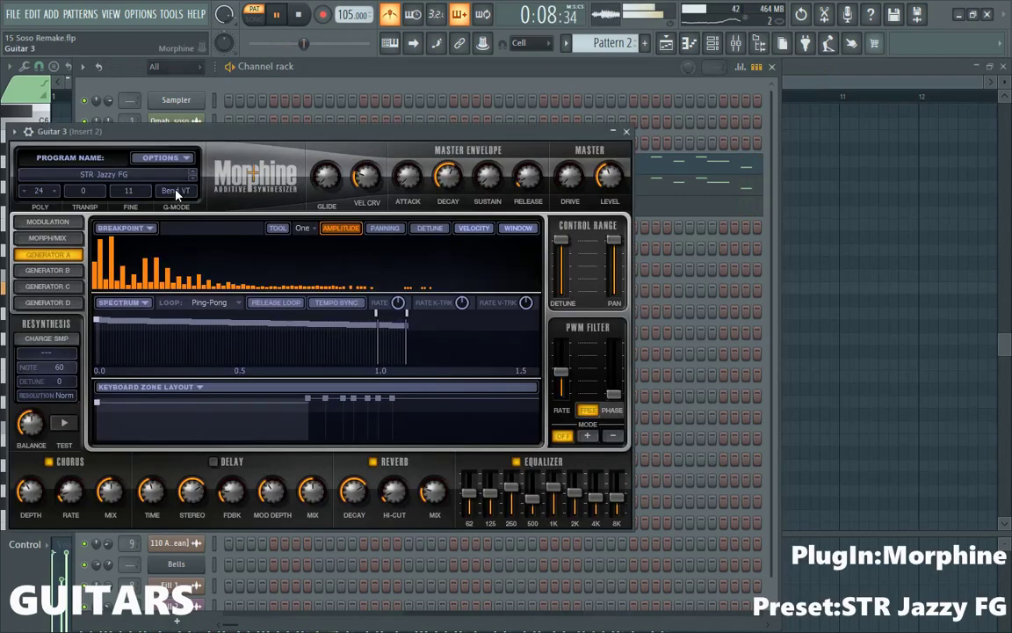
{"action": "left_click", "coordinate": [628, 133]}
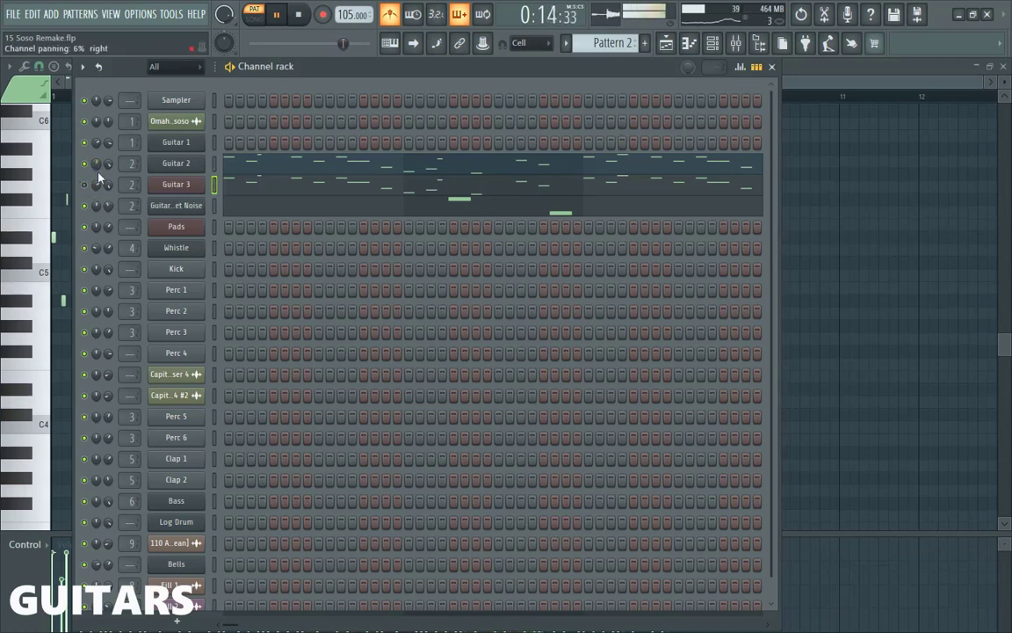
{"action": "left_click", "coordinate": [248, 207]}
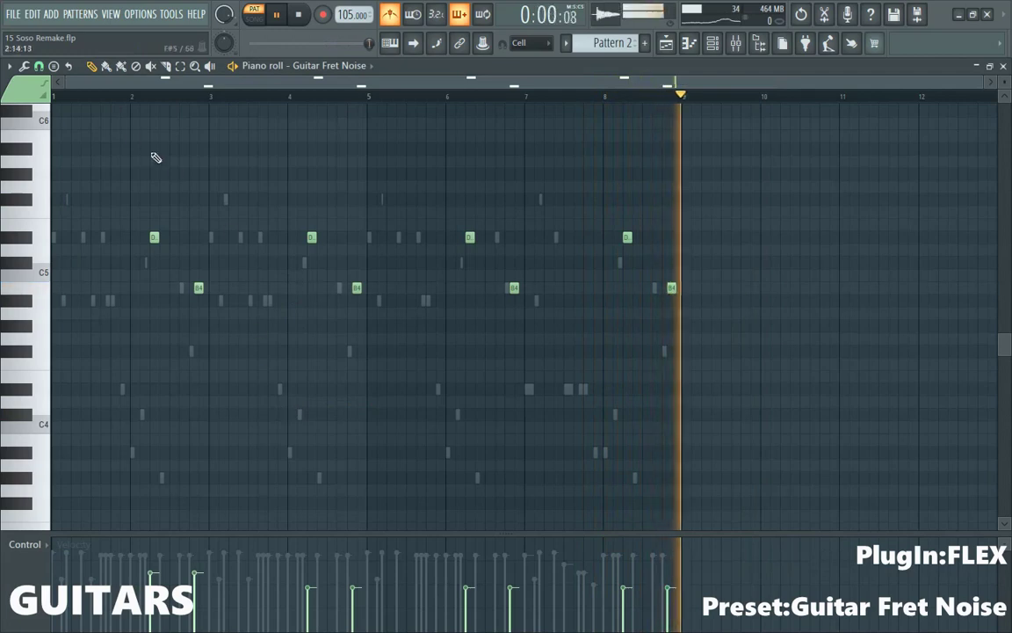
{"action": "left_click", "coordinate": [131, 95]}
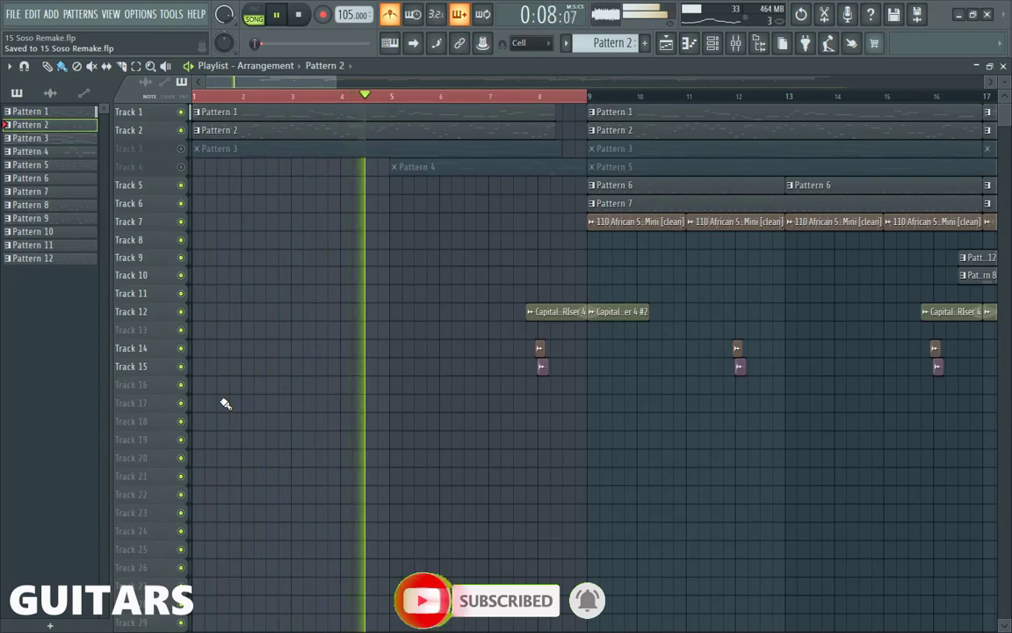
- Solo Track 3 in the playlist, enlarge the tracks and make Pattern 3 the active pattern
{"action": "right_click", "coordinate": [181, 148]}
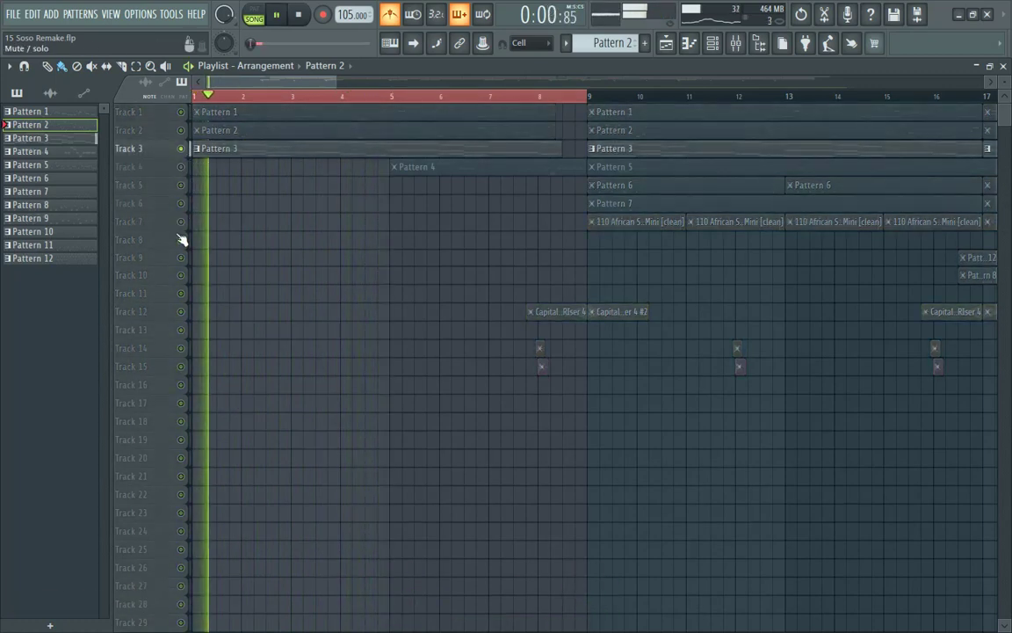
{"action": "scroll", "coordinate": [180, 238], "scroll_direction": "up", "scroll_amount": 3}
{"action": "scroll", "coordinate": [173, 266], "scroll_direction": "up", "scroll_amount": 3}
{"action": "scroll", "coordinate": [173, 270], "scroll_direction": "up", "scroll_amount": 3}
{"action": "scroll", "coordinate": [173, 271], "scroll_direction": "down", "scroll_amount": 1}
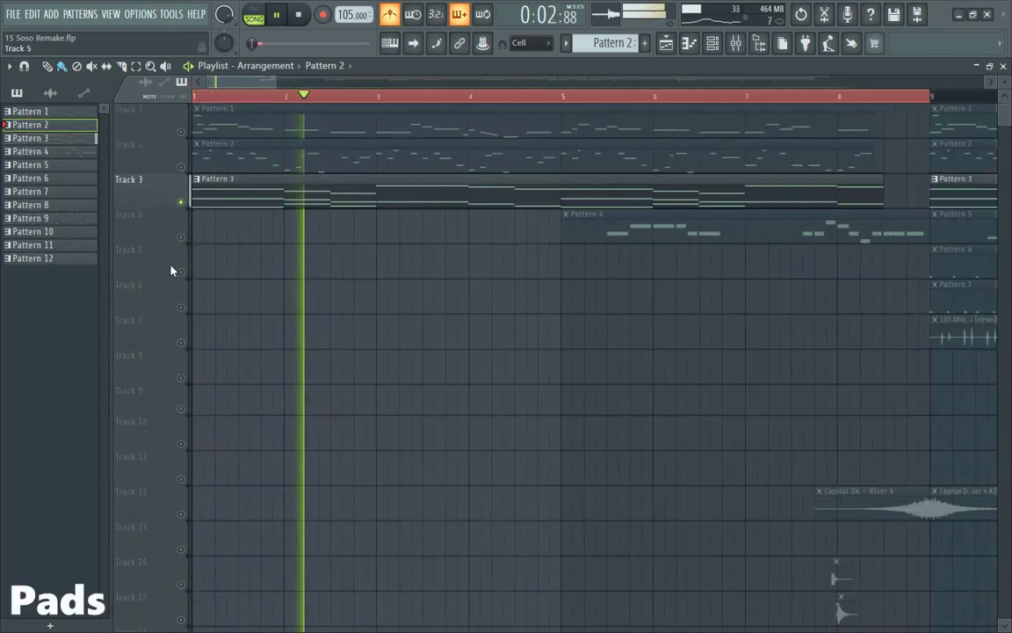
{"action": "left_click", "coordinate": [427, 191]}
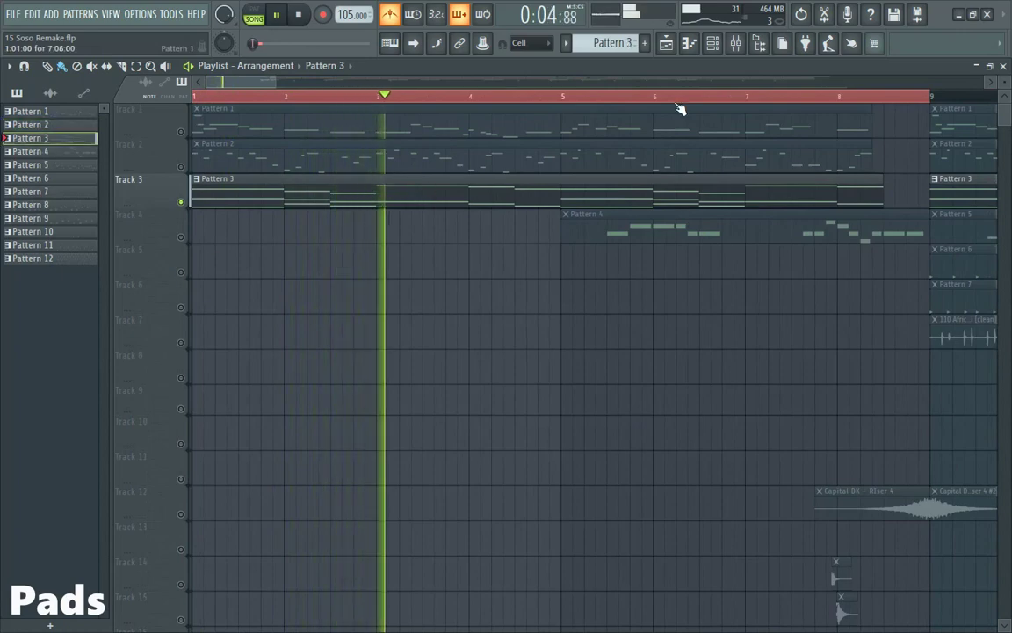
- Open the Pads notes of Pattern 3 in the piano roll and examine their full range
{"action": "key", "text": "F6"}
{"action": "left_click", "coordinate": [284, 238]}
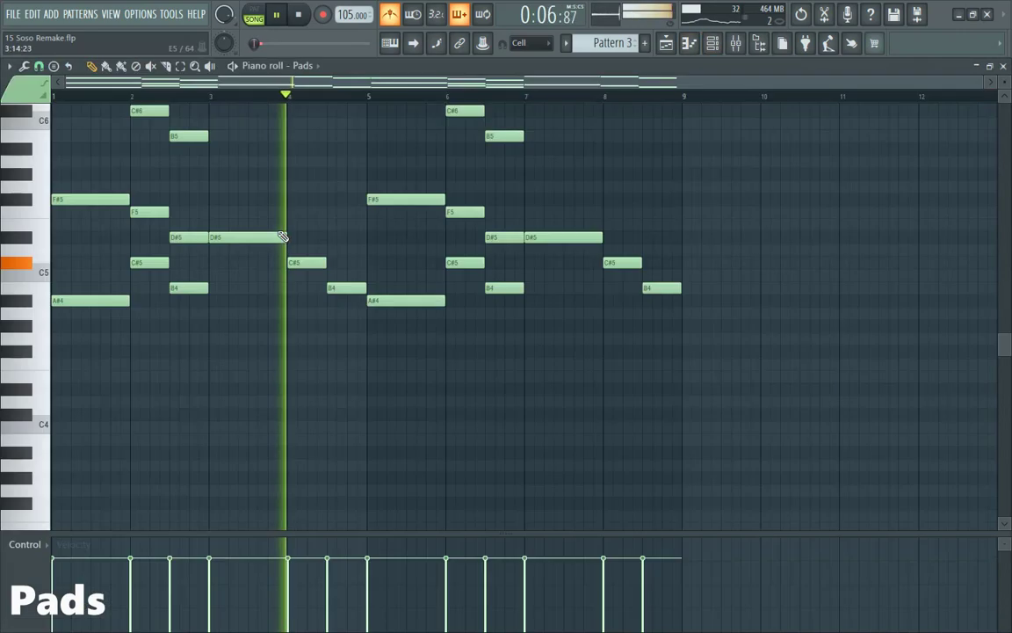
{"action": "scroll", "coordinate": [269, 182], "scroll_direction": "up", "scroll_amount": 2}
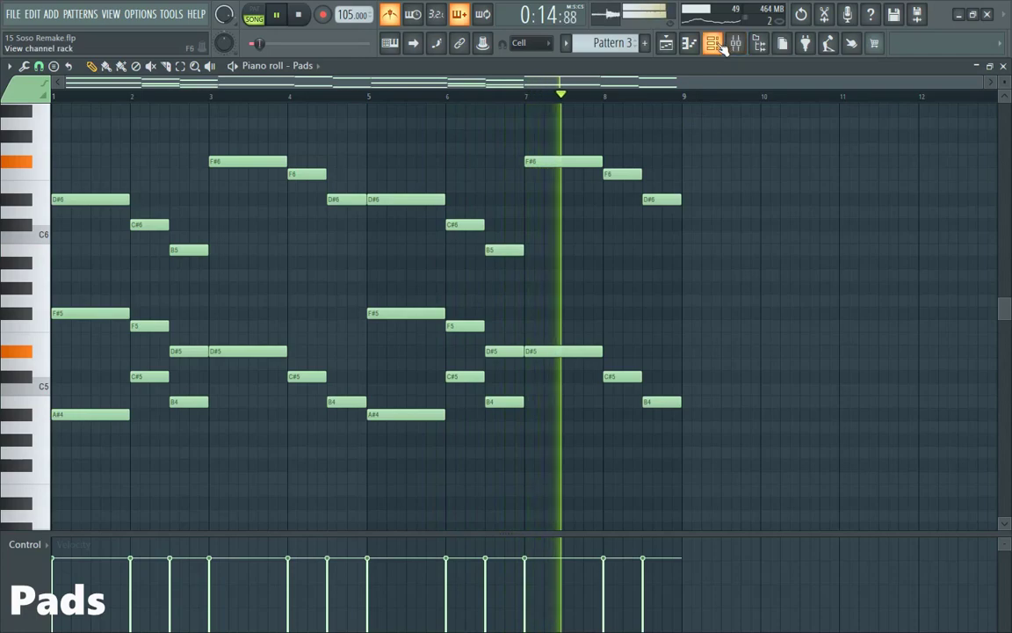
- Inspect the Pads channel's synth program, close the plugin and channel rack, and return to the playlist
{"action": "key", "text": "F6"}
{"action": "left_click", "coordinate": [185, 228]}
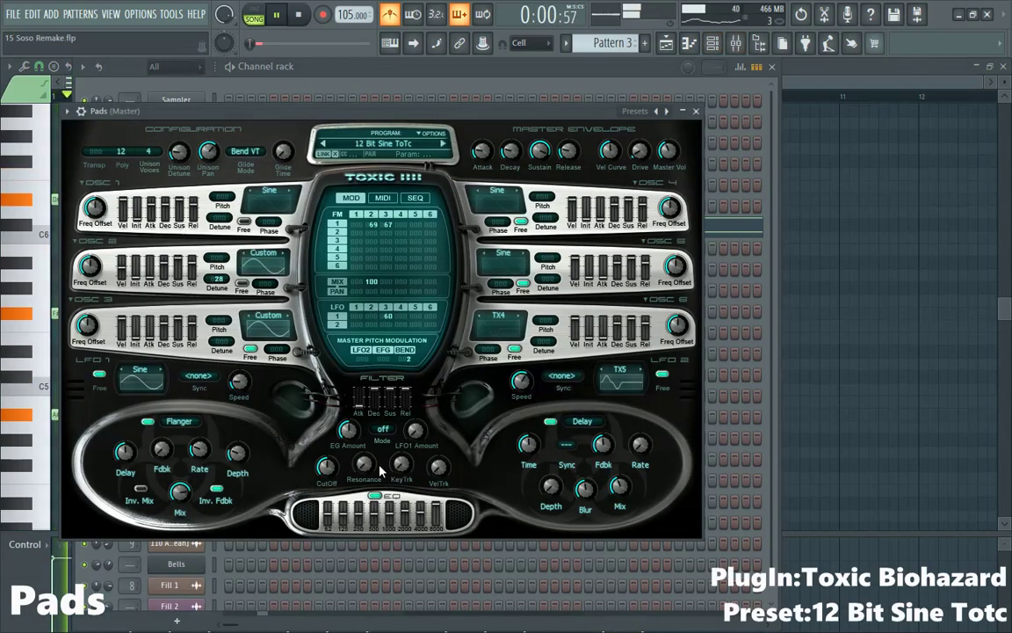
{"action": "left_click", "coordinate": [697, 113]}
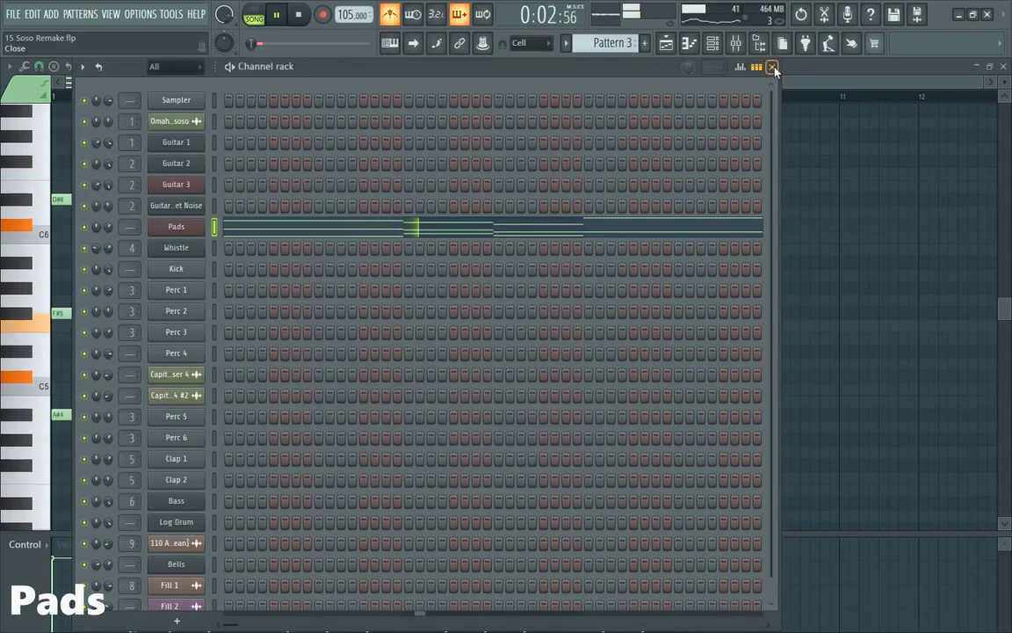
{"action": "left_click", "coordinate": [773, 69]}
{"action": "key", "text": "F5"}
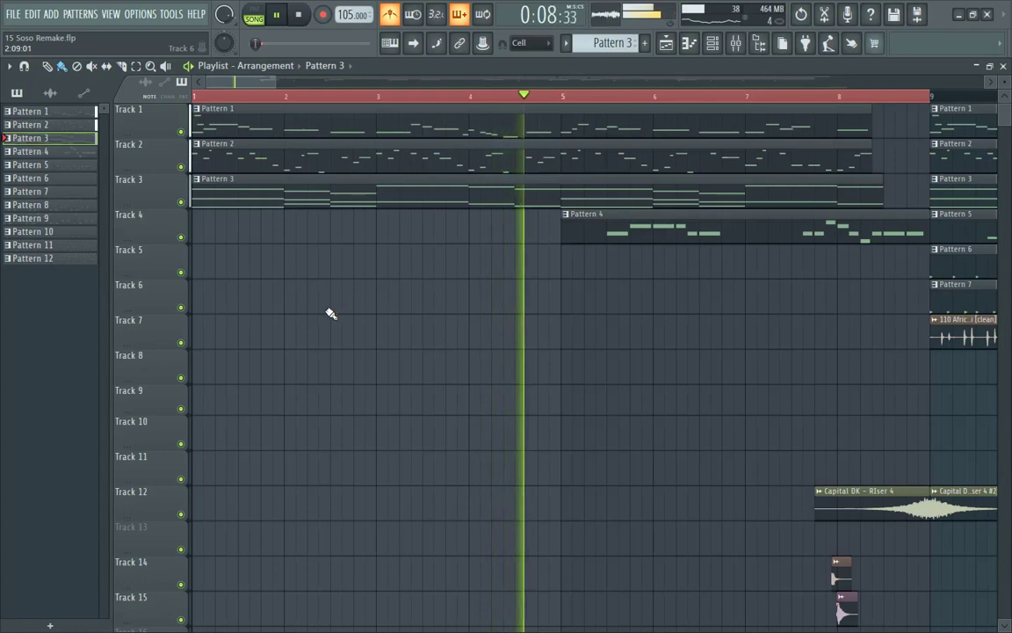
- Solo Track 4 in the playlist and make Pattern 4 the active pattern
{"action": "right_click", "coordinate": [182, 238]}
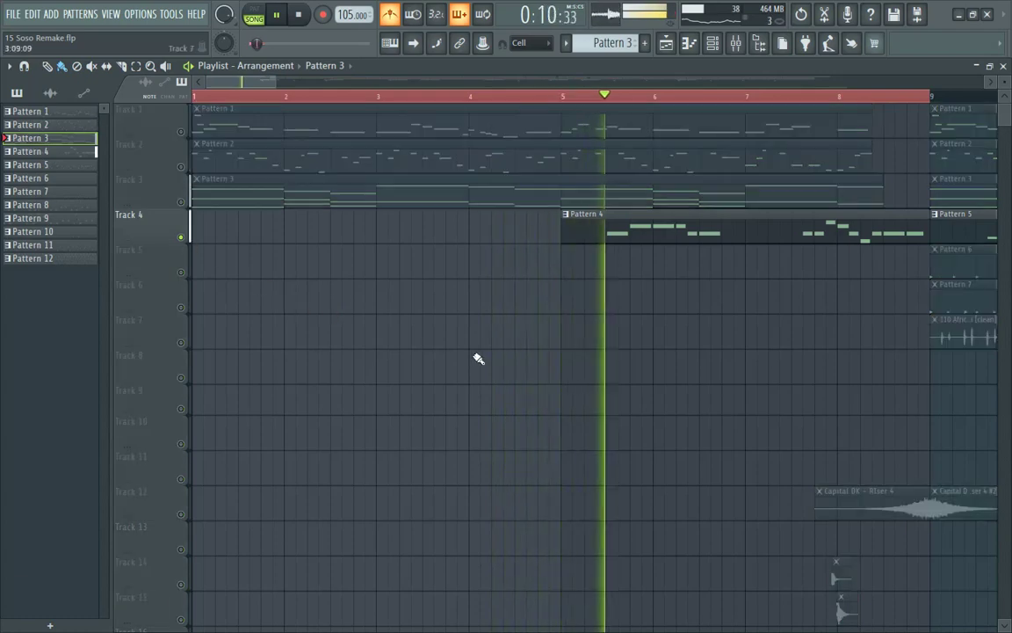
{"action": "scroll", "coordinate": [470, 379], "scroll_direction": "down", "scroll_amount": 3}
{"action": "scroll", "coordinate": [517, 389], "scroll_direction": "up", "scroll_amount": 2}
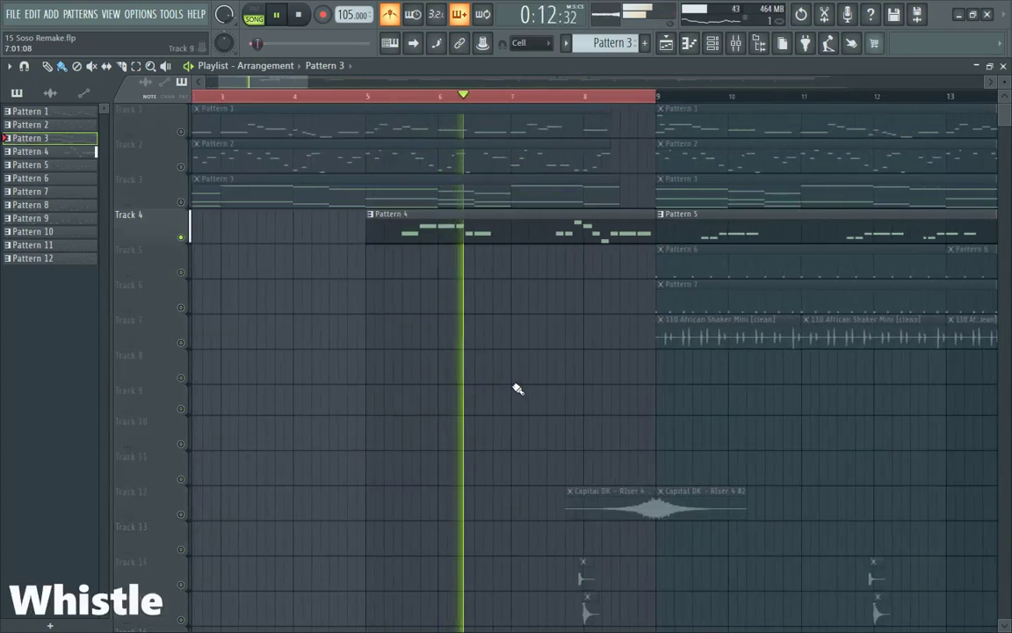
{"action": "left_click", "coordinate": [572, 238]}
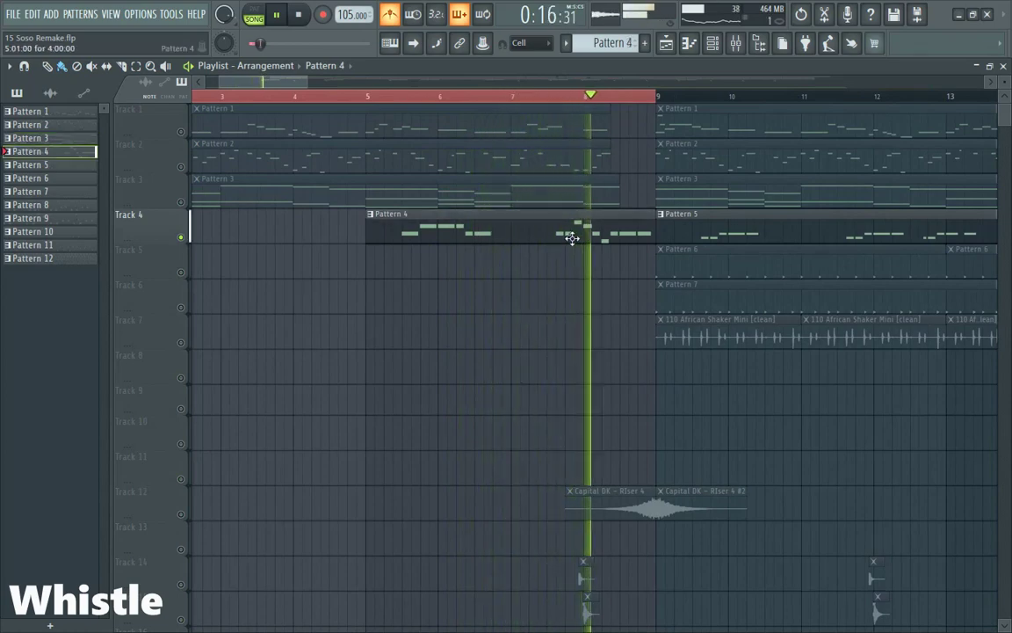
- Examine the Whistle notes of Pattern 4 and those of Pattern 5 in the piano roll
{"action": "left_click", "coordinate": [712, 43]}
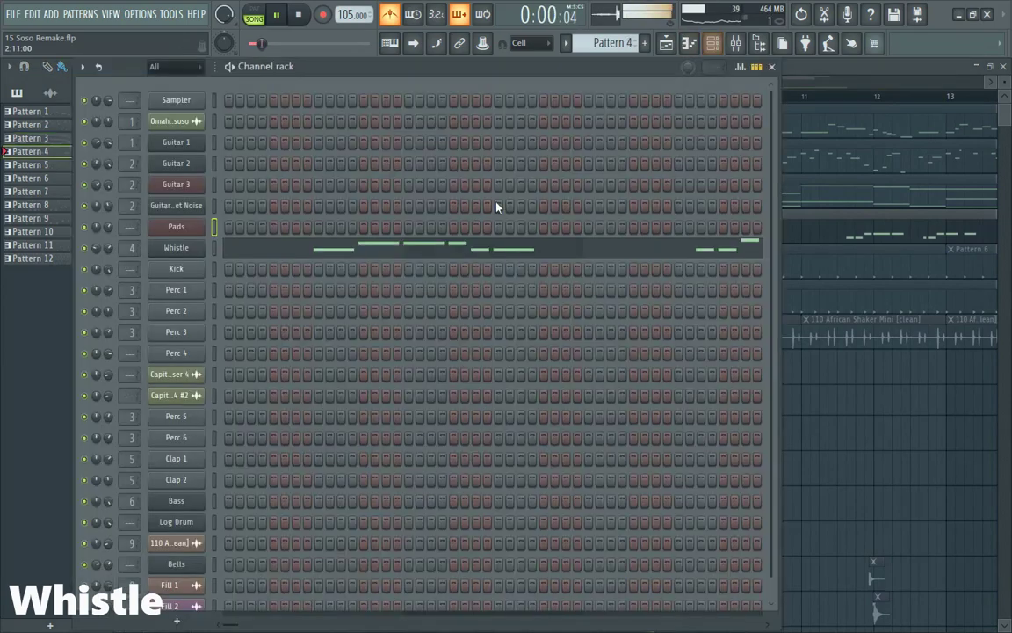
{"action": "left_click", "coordinate": [409, 250]}
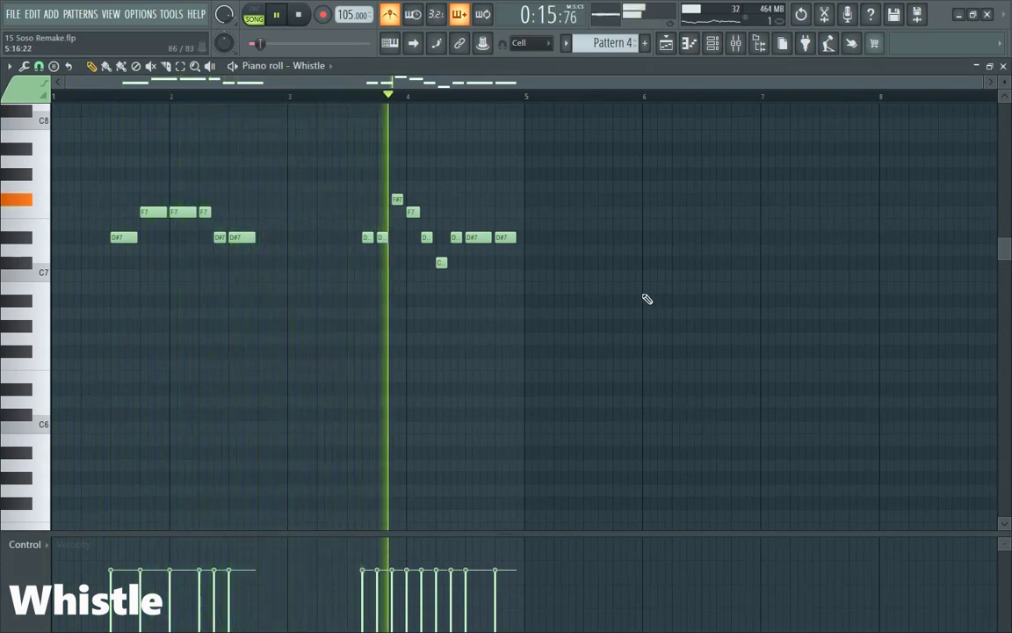
{"action": "left_click", "coordinate": [714, 44]}
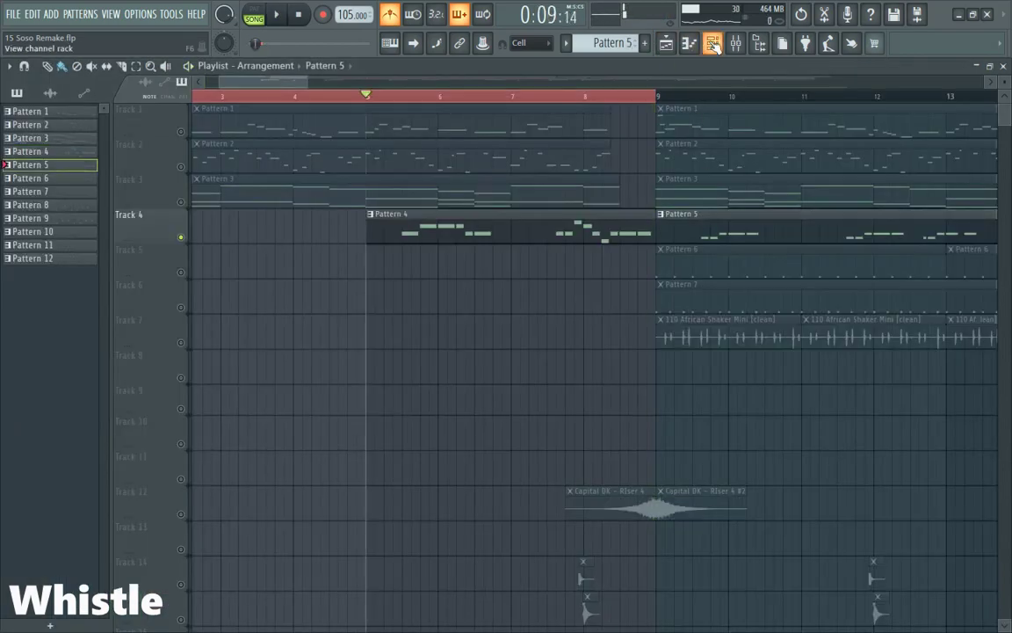
{"action": "left_click", "coordinate": [713, 44]}
{"action": "left_click", "coordinate": [519, 260]}
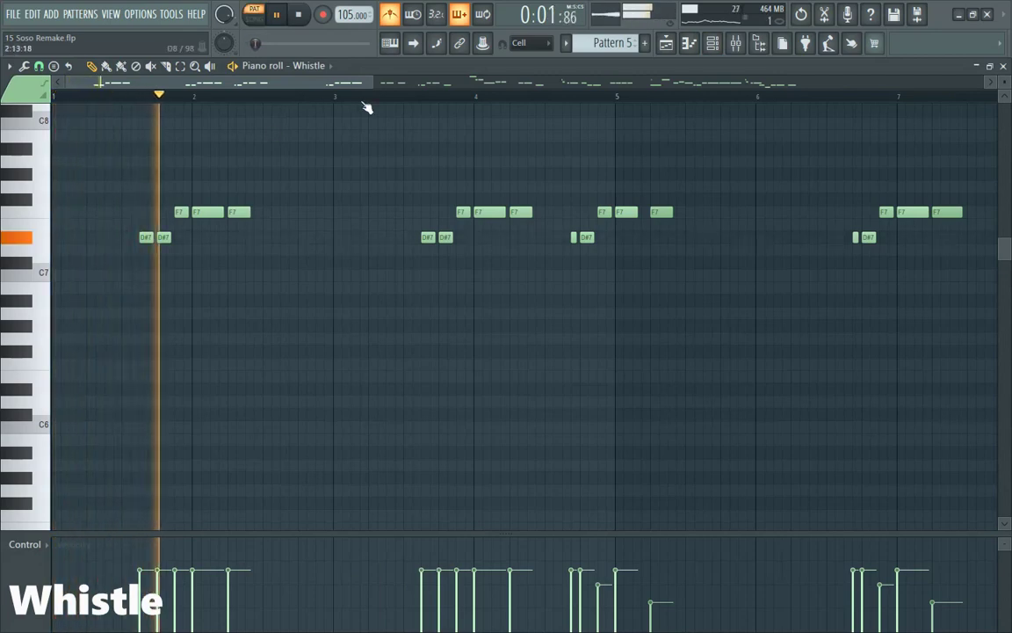
- Inspect the Whistle channel's FLEX preset, and close the plugin and the channel rack
{"action": "left_click", "coordinate": [711, 43]}
{"action": "left_click", "coordinate": [165, 252]}
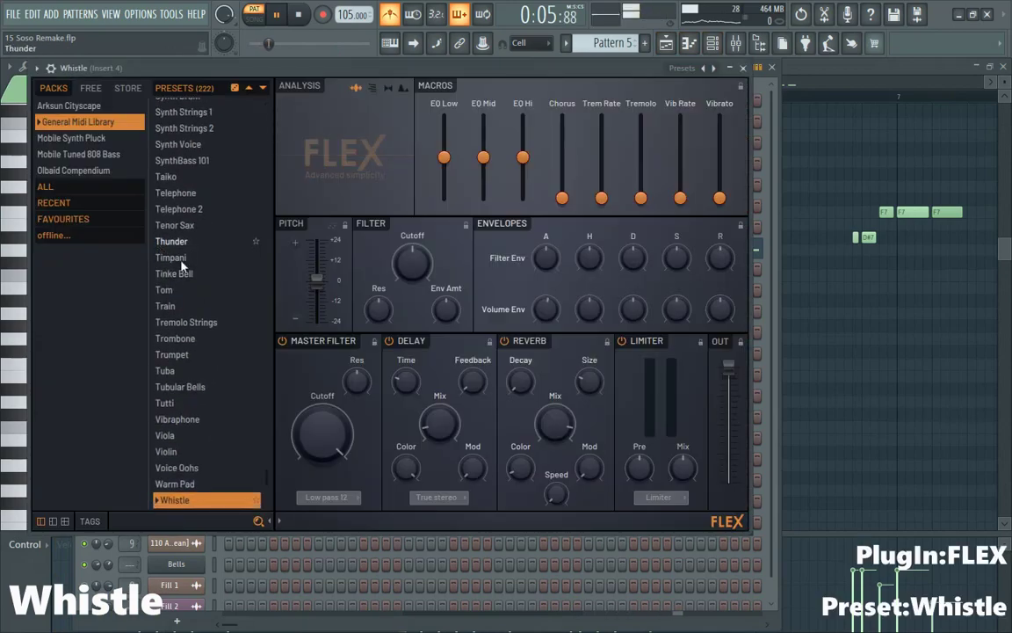
{"action": "scroll", "coordinate": [219, 323], "scroll_direction": "down", "scroll_amount": 2}
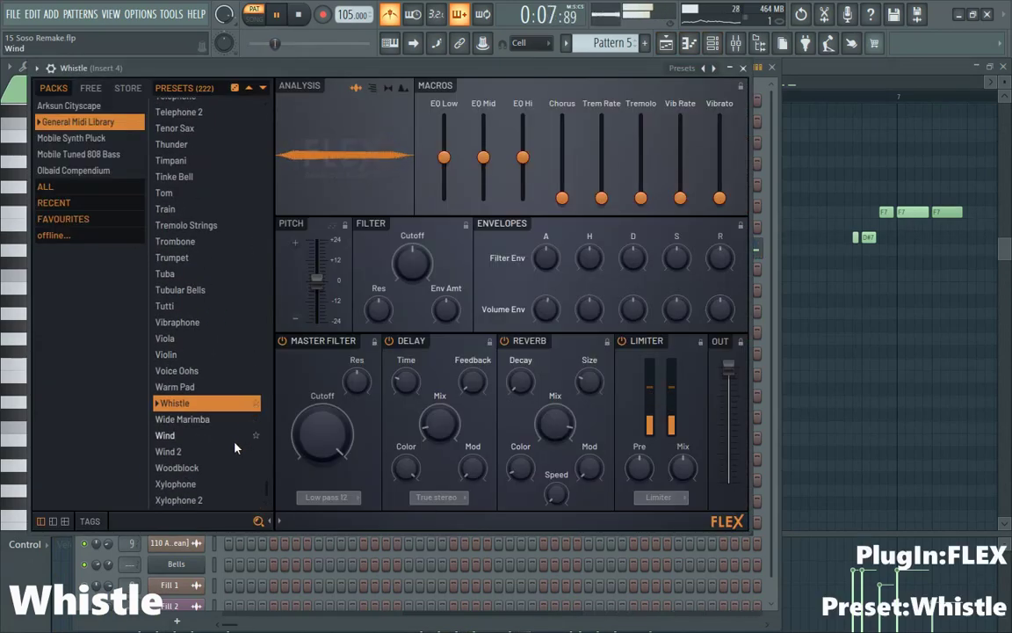
{"action": "left_click", "coordinate": [743, 69]}
{"action": "left_click", "coordinate": [772, 66]}
- Examine the whole Whistle melody of Pattern 5 in the piano roll, including its middle bars up close
{"action": "scroll", "coordinate": [400, 375], "scroll_direction": "down", "scroll_amount": 5}
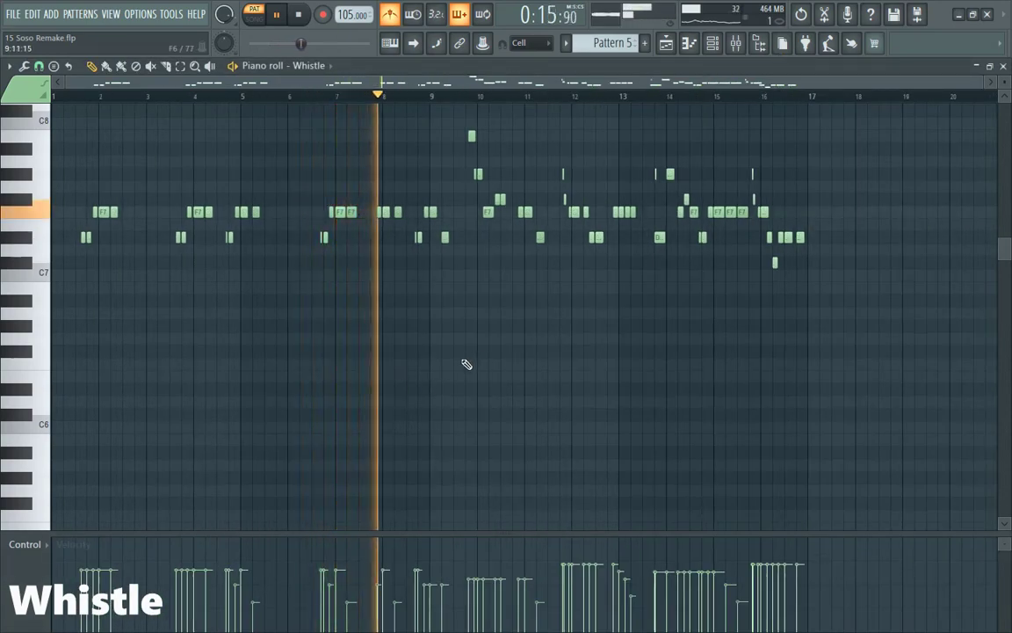
{"action": "scroll", "coordinate": [466, 364], "scroll_direction": "up", "scroll_amount": 4}
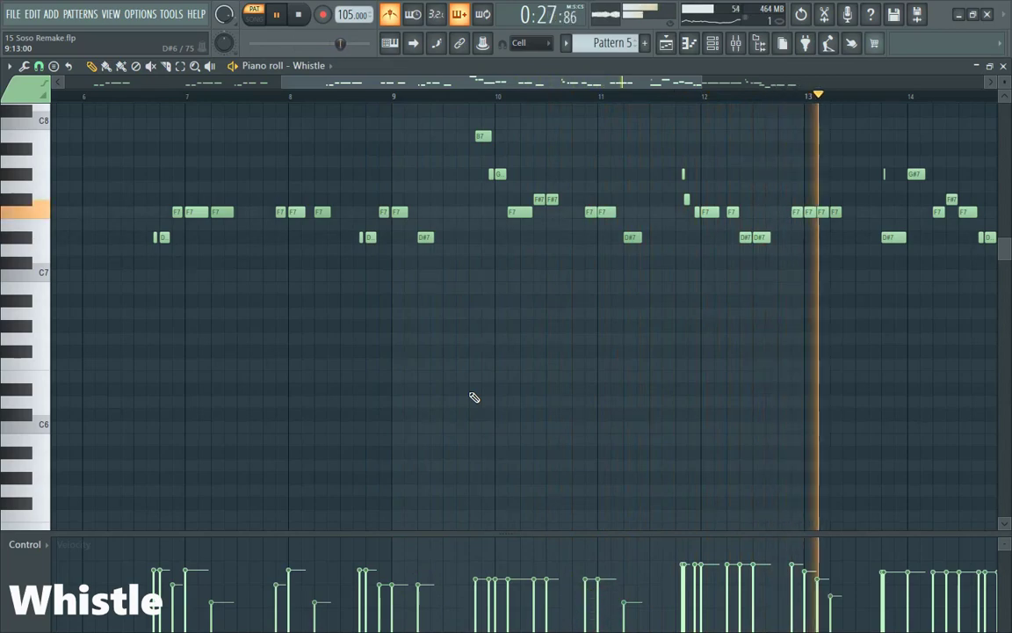
{"action": "scroll", "coordinate": [431, 414], "scroll_direction": "down", "scroll_amount": 2}
{"action": "scroll", "coordinate": [433, 414], "scroll_direction": "down", "scroll_amount": 3}
{"action": "scroll", "coordinate": [913, 426], "scroll_direction": "up", "scroll_amount": 1}
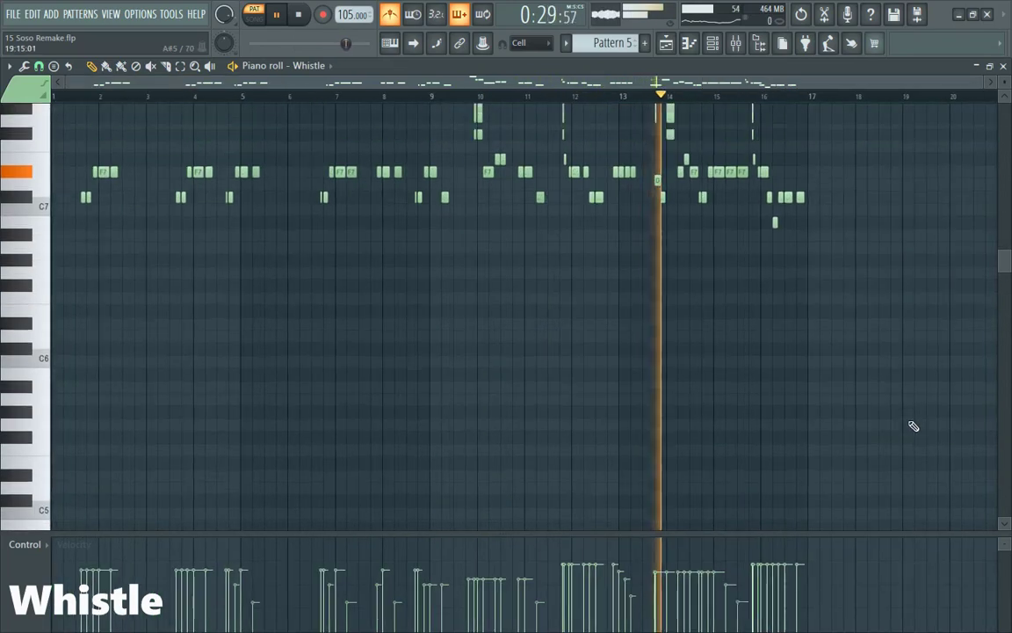
- Examine the Whistle melody of Pattern 5 up close in the piano roll, and clear the clip selection in the playlist
{"action": "scroll", "coordinate": [913, 426], "scroll_direction": "up", "scroll_amount": 2}
{"action": "scroll", "coordinate": [914, 426], "scroll_direction": "up", "scroll_amount": 3, "text": "ctrl"}
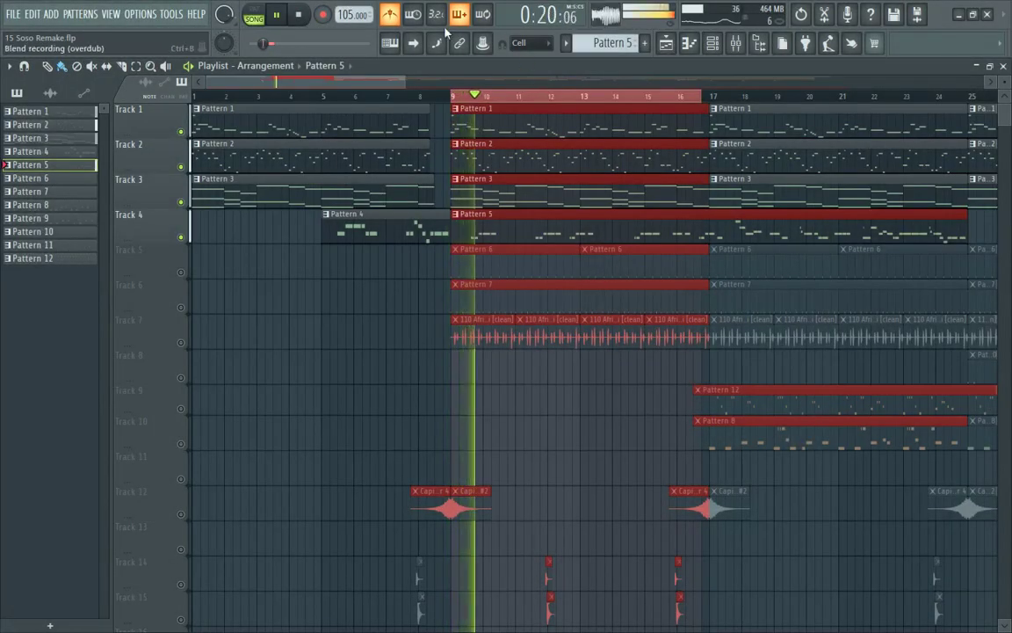
{"action": "scroll", "coordinate": [690, 257], "scroll_direction": "up", "scroll_amount": 4}
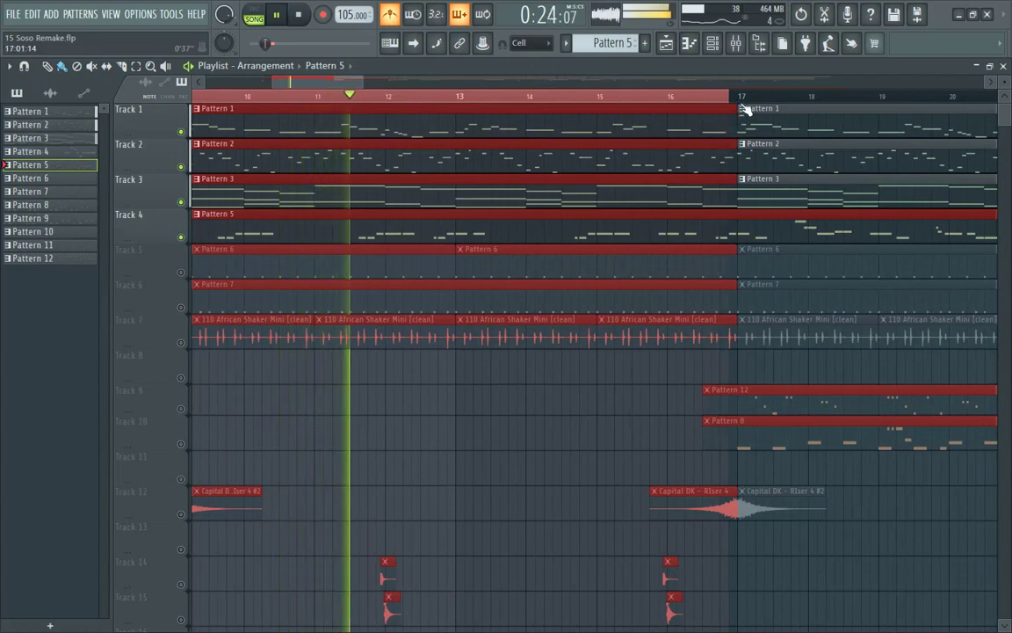
{"action": "scroll", "coordinate": [741, 104], "scroll_direction": "down", "scroll_amount": 1}
{"action": "left_click", "coordinate": [518, 439], "text": "ctrl"}
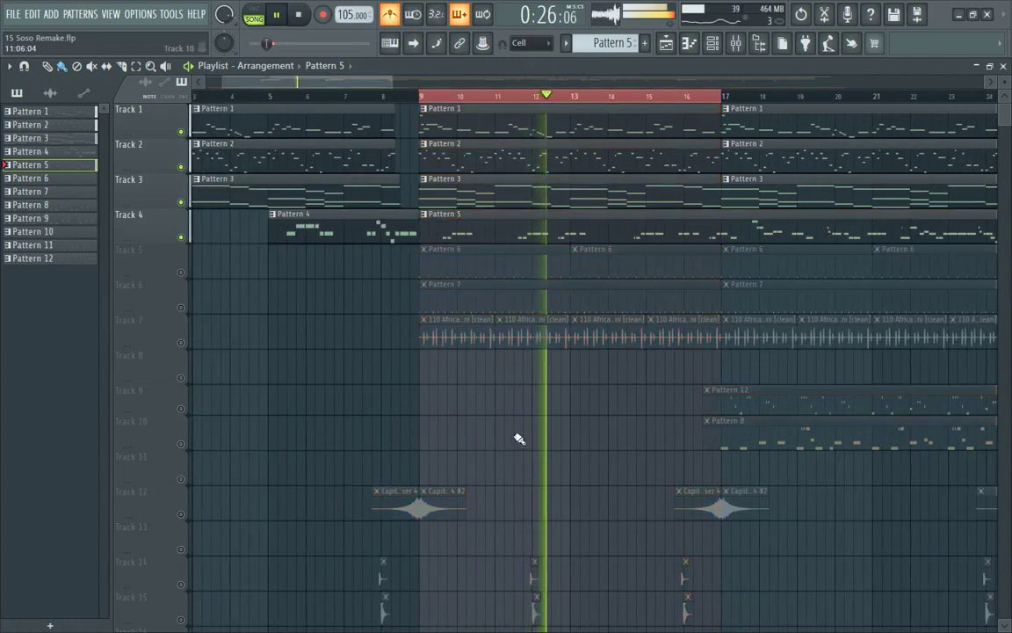
{"action": "scroll", "coordinate": [654, 444], "scroll_direction": "up", "scroll_amount": 3}
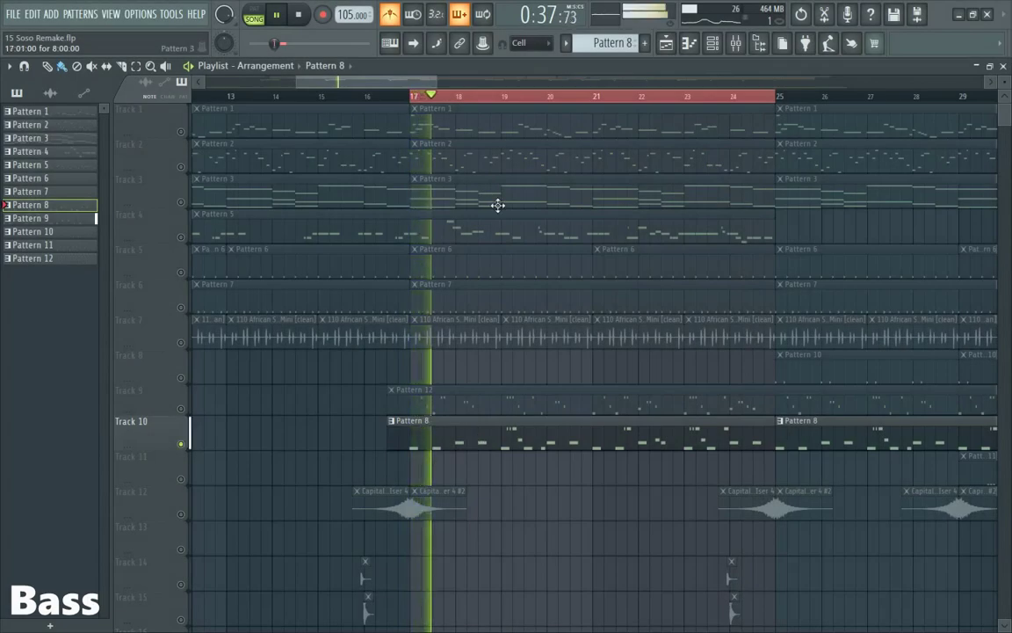
- Examine the Bass notes of Pattern 8 in the piano roll, including the later bars up close
{"action": "left_click", "coordinate": [718, 44]}
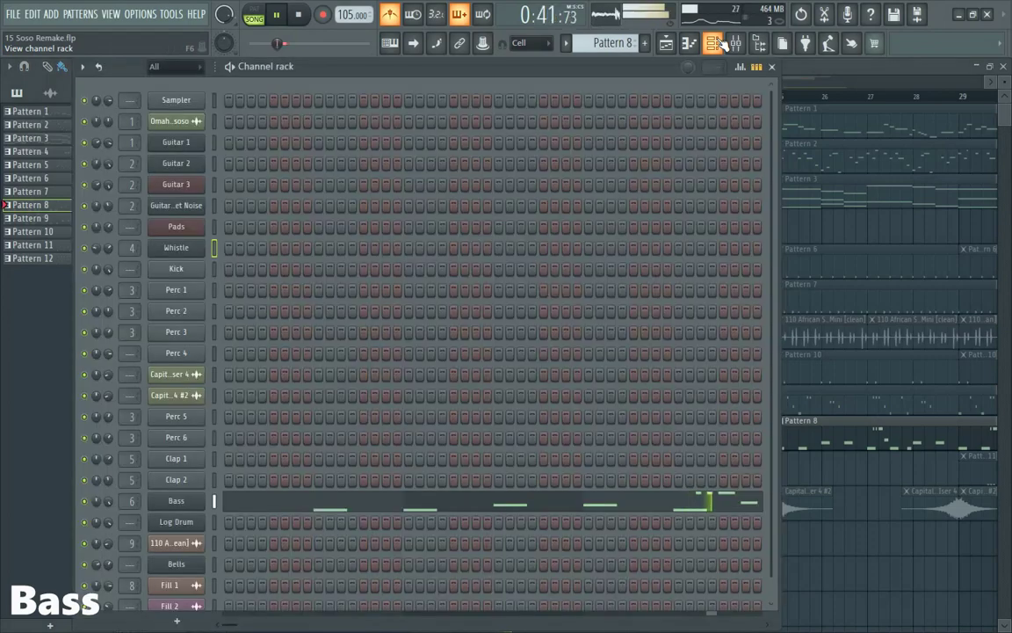
{"action": "left_click", "coordinate": [394, 511]}
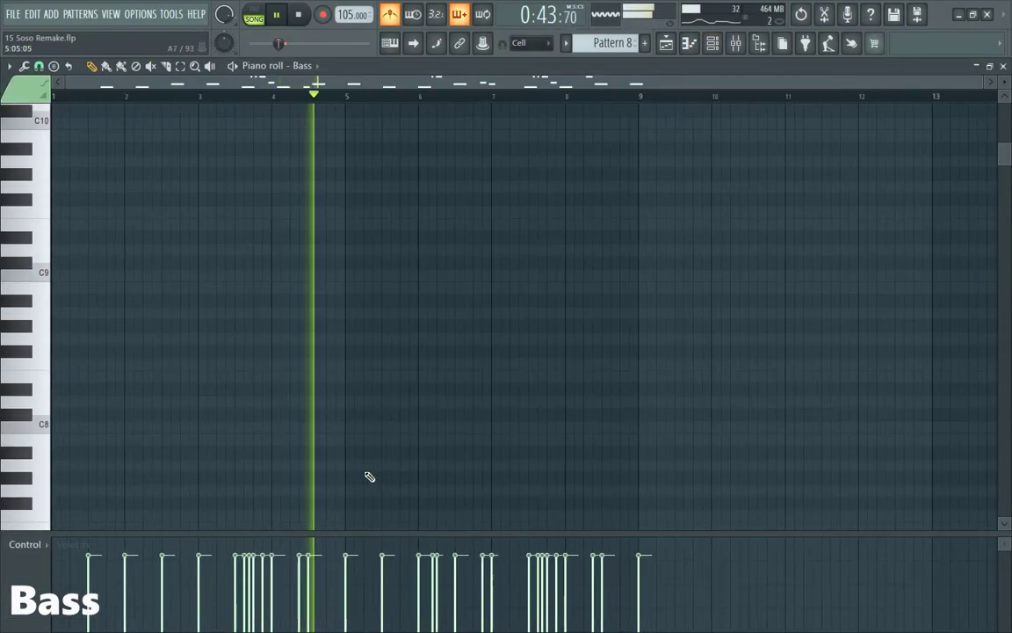
{"action": "scroll", "coordinate": [365, 473], "scroll_direction": "down", "scroll_amount": 18}
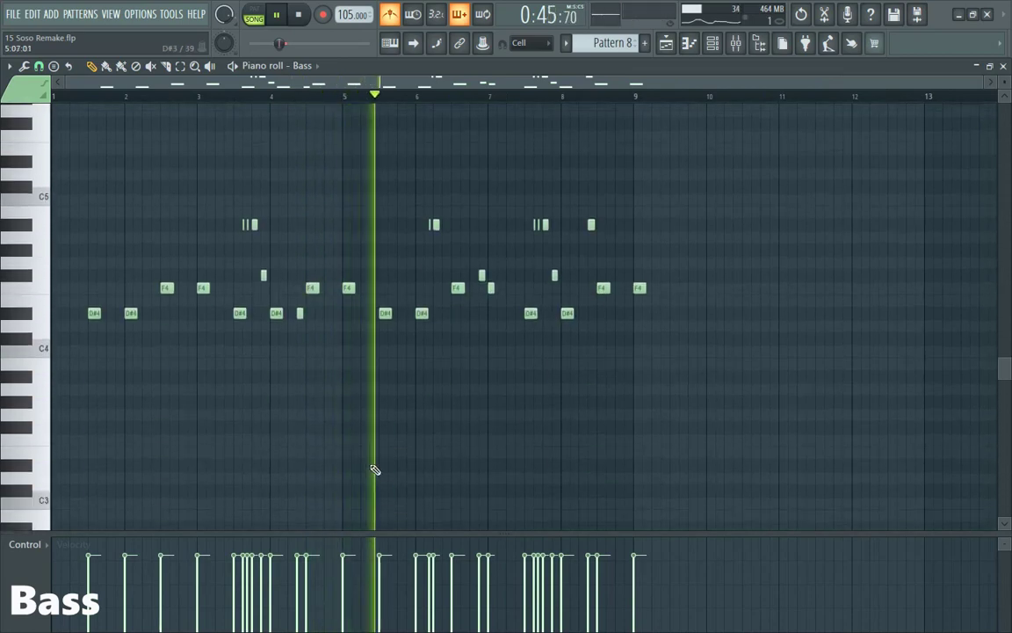
{"action": "scroll", "coordinate": [375, 470], "scroll_direction": "up", "scroll_amount": 2}
{"action": "scroll", "coordinate": [749, 490], "scroll_direction": "up", "scroll_amount": 2}
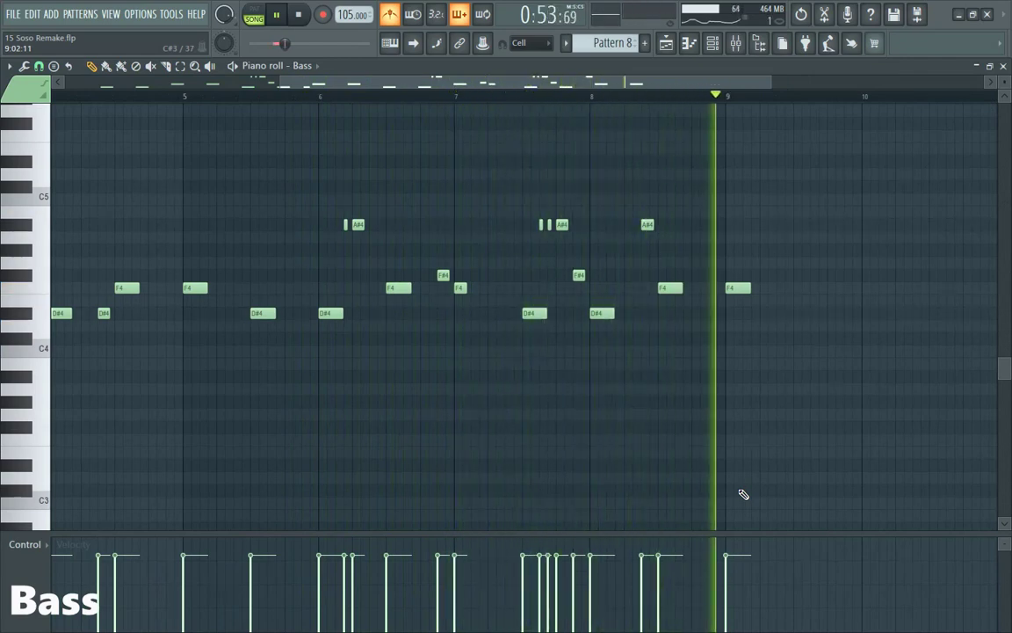
{"action": "scroll", "coordinate": [681, 396], "scroll_direction": "down", "scroll_amount": 2}
- Inspect the Bass channel's Fruity DX10 settings, close the plugin and return to the playlist
{"action": "left_click", "coordinate": [713, 44]}
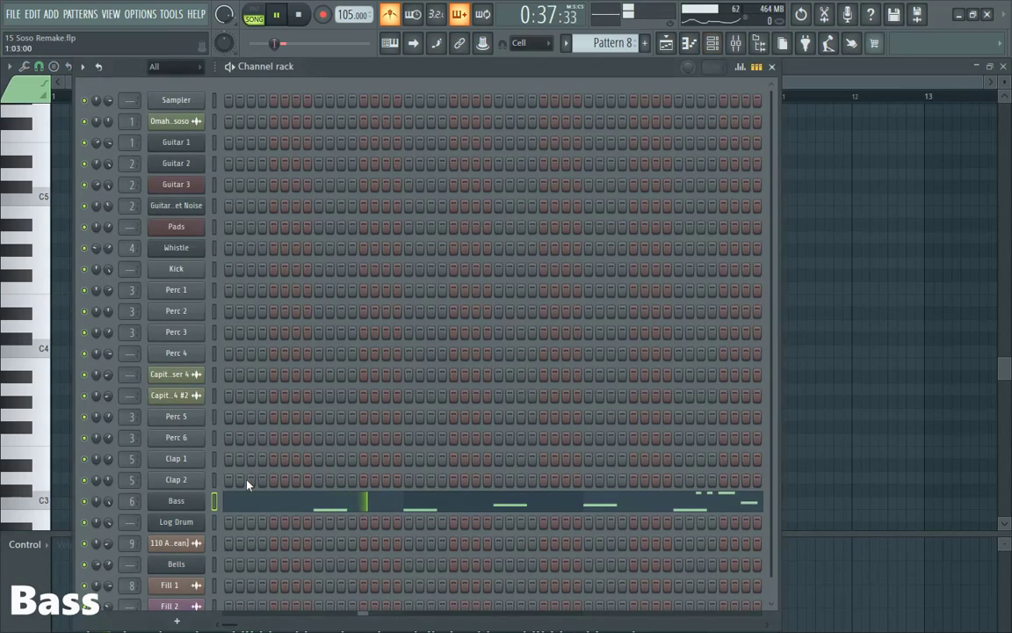
{"action": "left_click", "coordinate": [187, 506]}
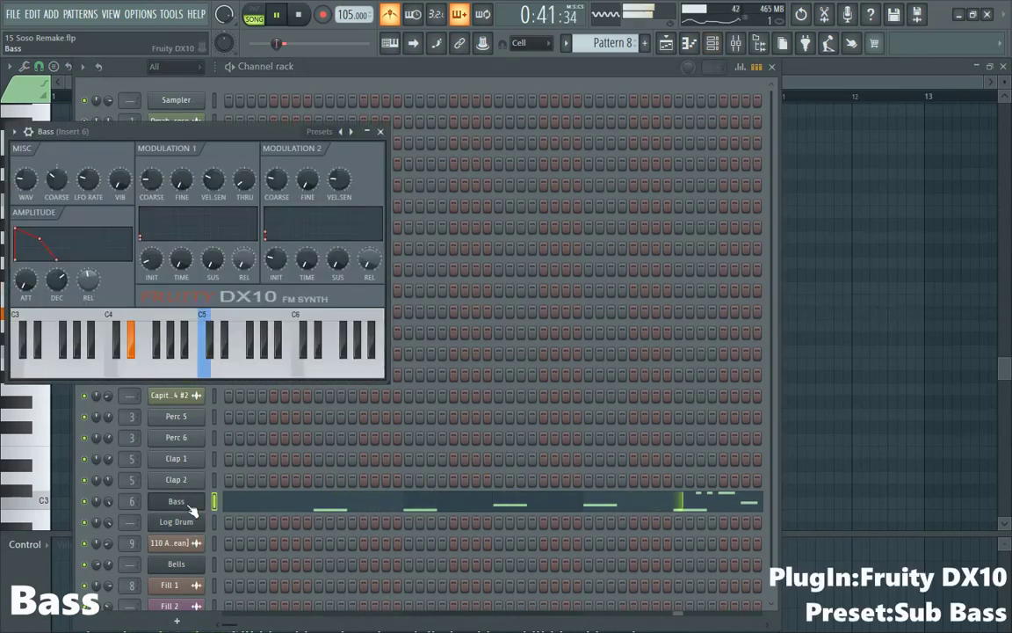
{"action": "left_click", "coordinate": [380, 132]}
{"action": "left_click", "coordinate": [673, 46]}
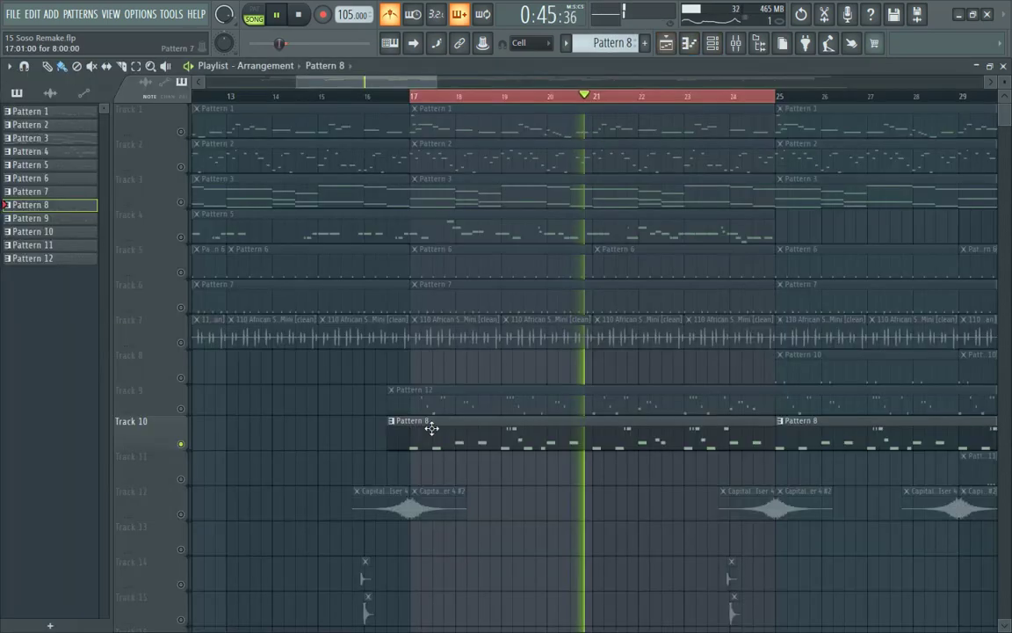
- Mute Track 10 so only Track 9 plays, and make Pattern 12 the active pattern
{"action": "left_click", "coordinate": [183, 445]}
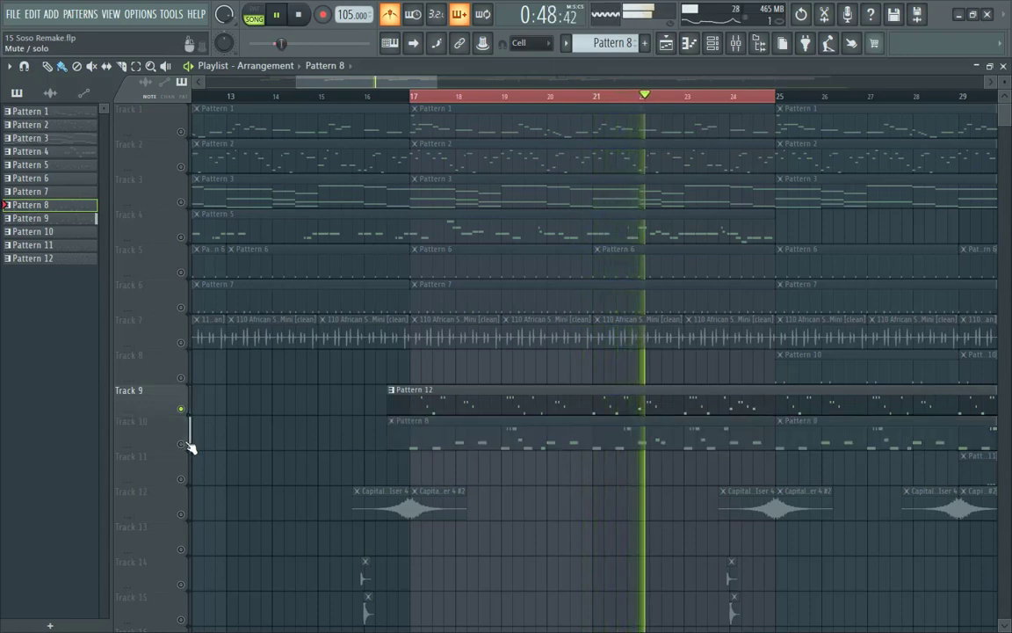
{"action": "left_click", "coordinate": [601, 396]}
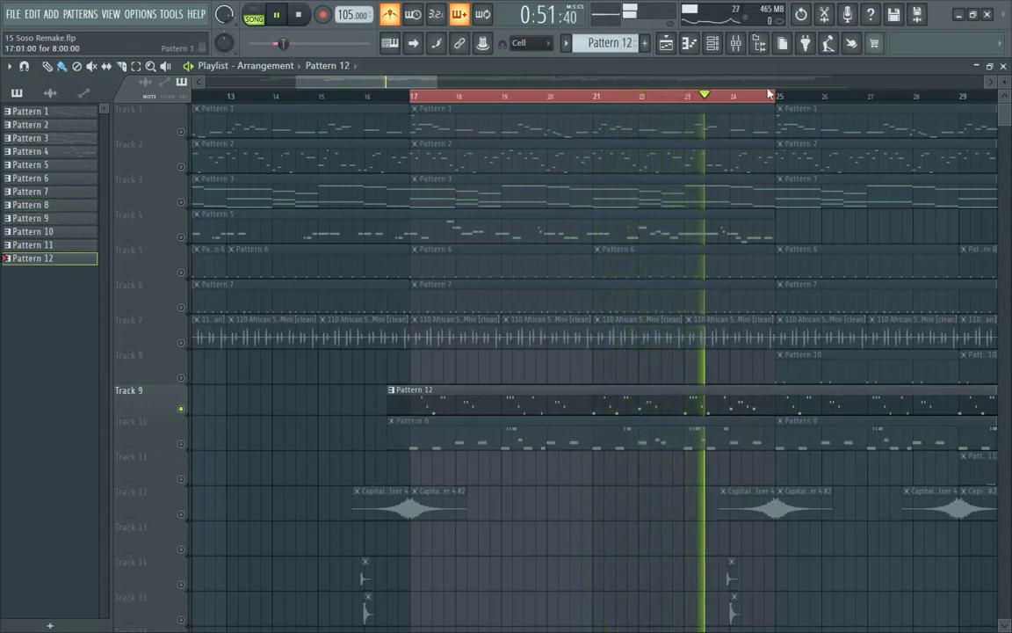
- Examine the Bells notes of Pattern 12 in the piano roll
{"action": "left_click", "coordinate": [712, 43]}
{"action": "scroll", "coordinate": [266, 527], "scroll_direction": "down", "scroll_amount": 1}
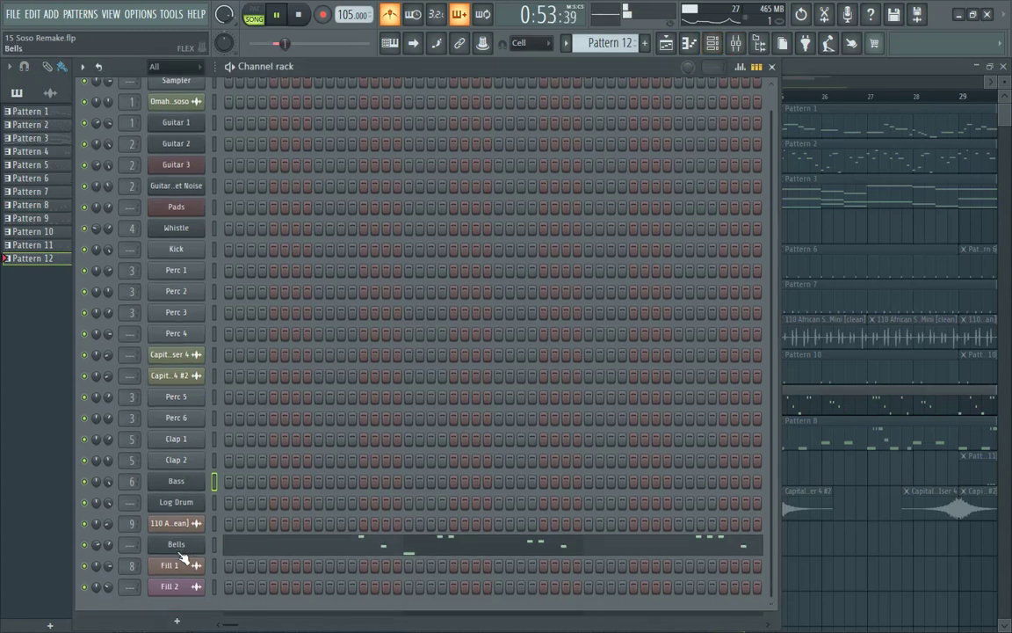
{"action": "left_click", "coordinate": [254, 558]}
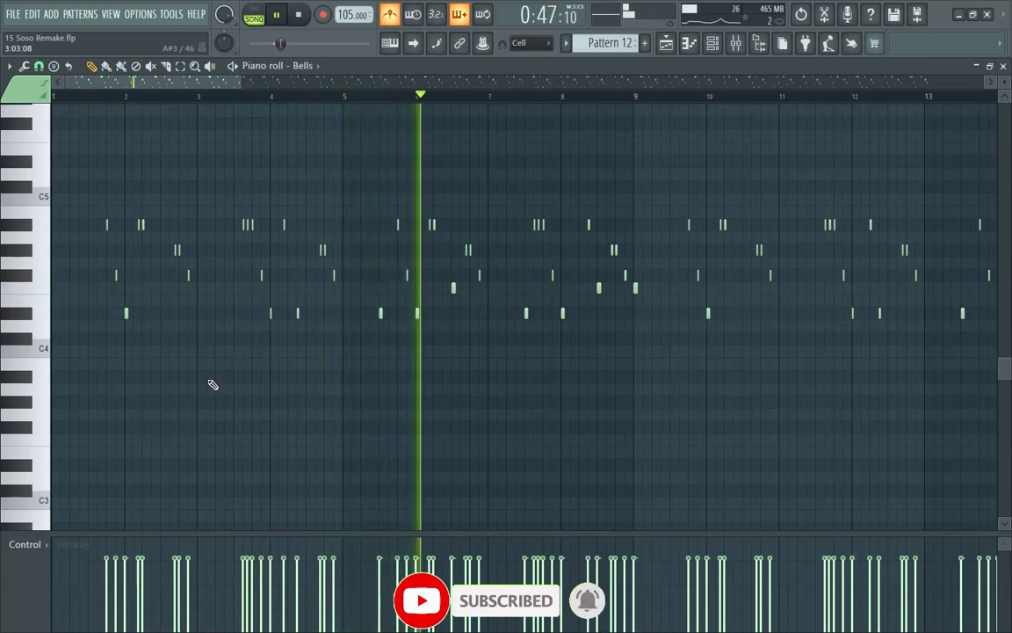
- Inspect the Bells channel's FLEX preset and return to the playlist
{"action": "left_click", "coordinate": [713, 42]}
{"action": "left_click", "coordinate": [202, 544]}
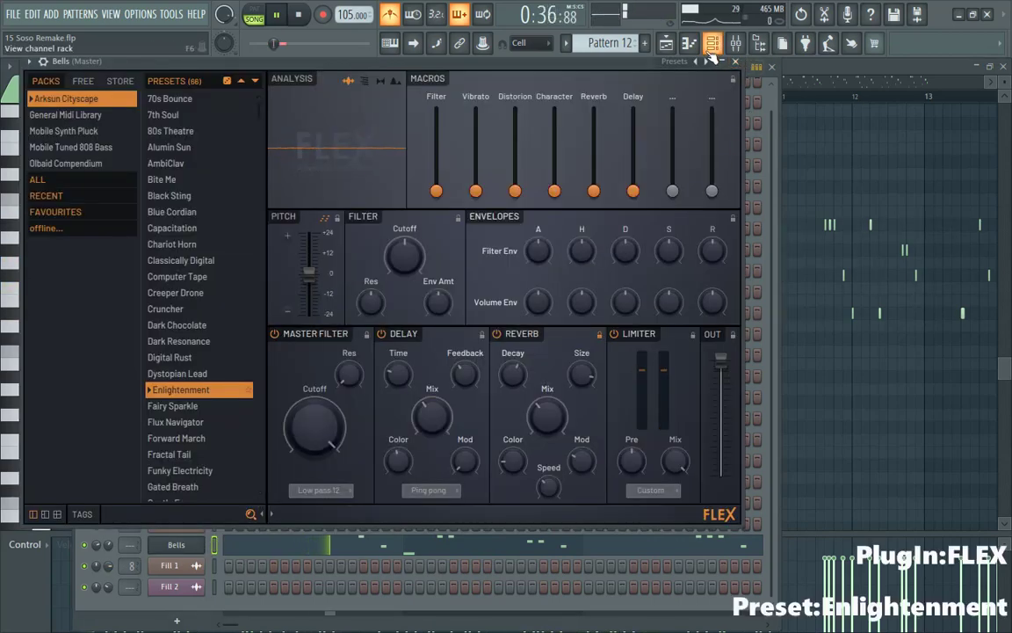
{"action": "left_click", "coordinate": [679, 48]}
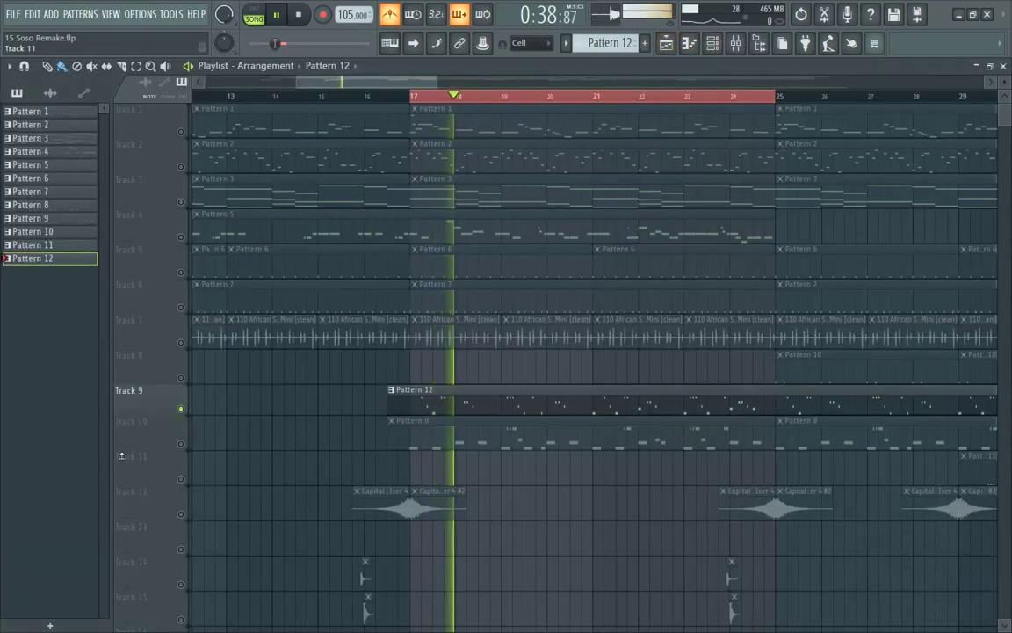
- Unmute Tracks 10, 4, 3, 2 and 1 in the playlist to play them along with Track 9
{"action": "left_click", "coordinate": [181, 237]}
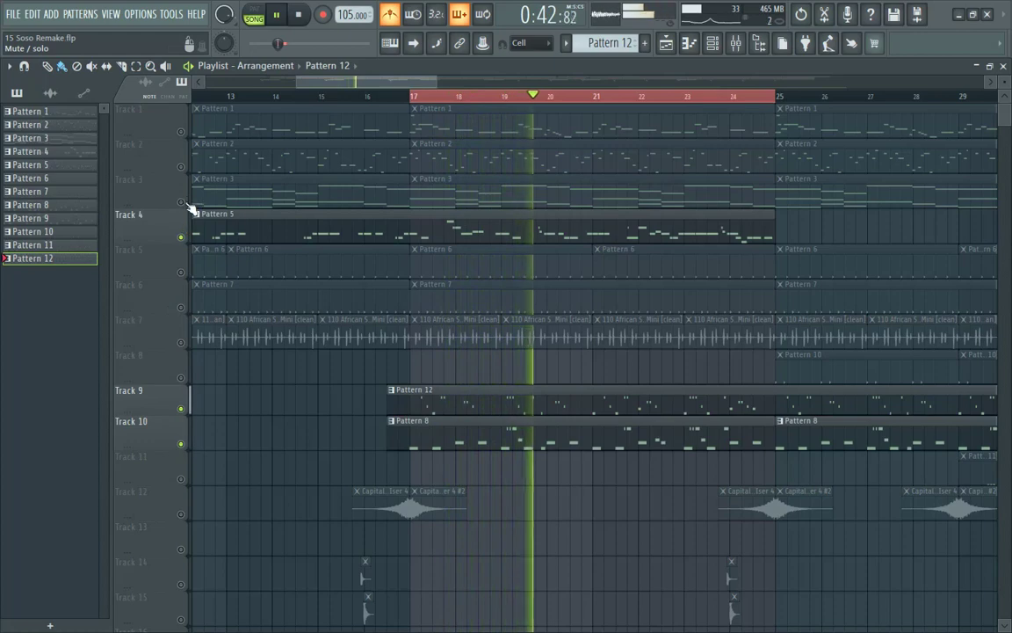
{"action": "left_click", "coordinate": [181, 201]}
{"action": "left_click", "coordinate": [181, 166]}
{"action": "left_click", "coordinate": [181, 131]}
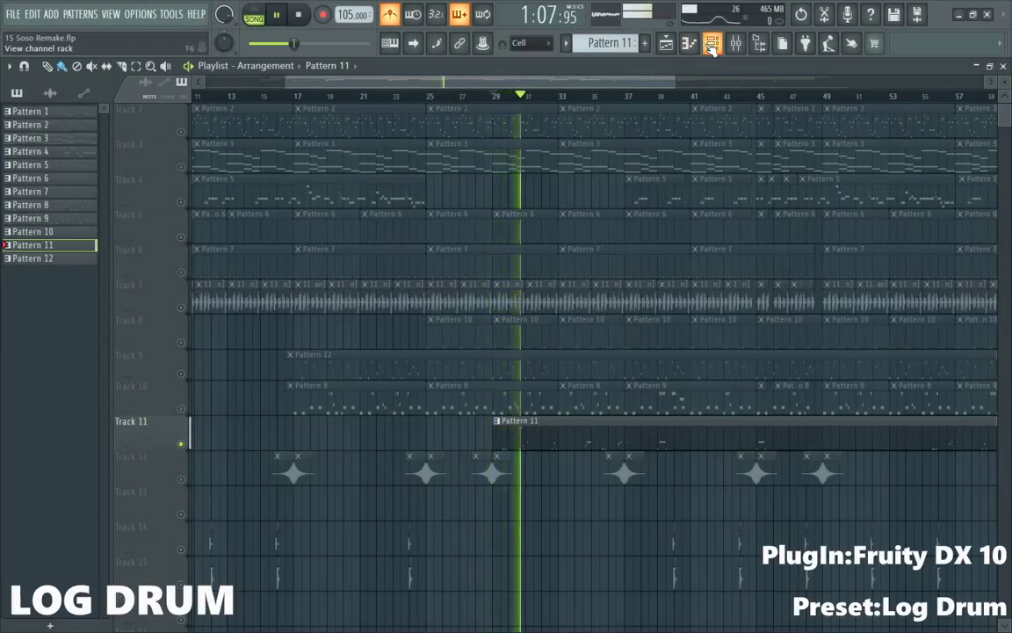
- Examine the Log Drum notes of Pattern 11 in the piano roll, and return to the playlist
{"action": "left_click", "coordinate": [712, 48]}
{"action": "left_click", "coordinate": [360, 511]}
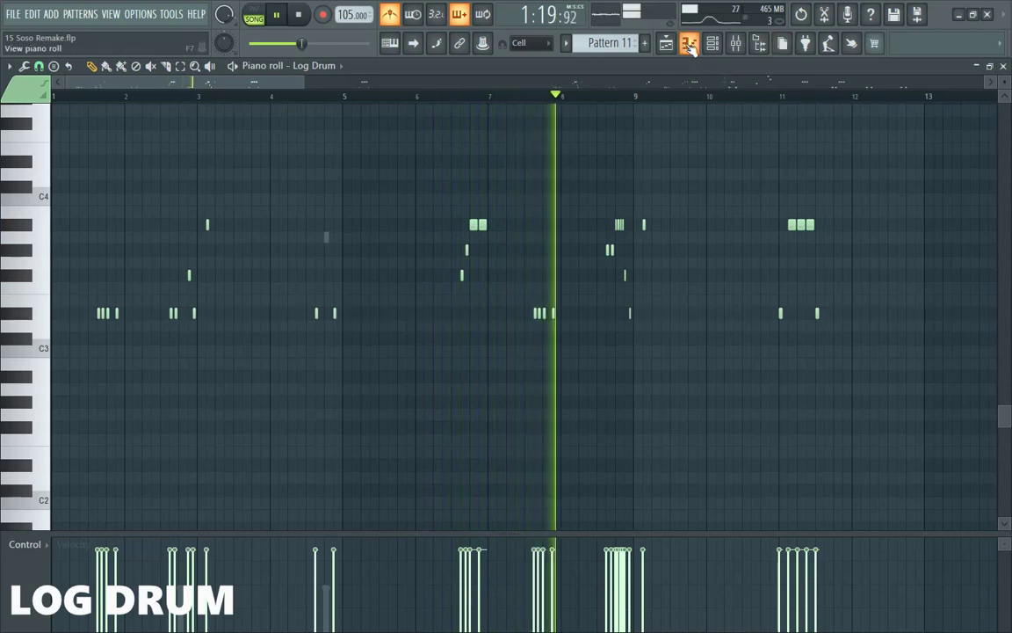
{"action": "key", "text": "F5"}
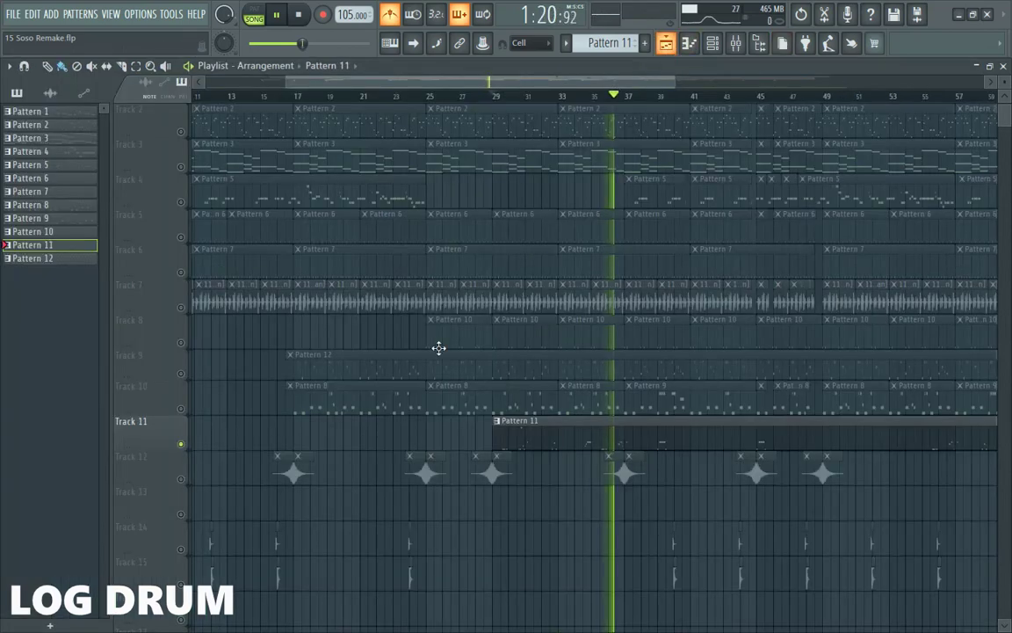
- Unmute Tracks 10, 9, 3, 2 and 1 in the playlist to play them along with Track 11
{"action": "left_click", "coordinate": [181, 408]}
{"action": "left_click", "coordinate": [181, 373]}
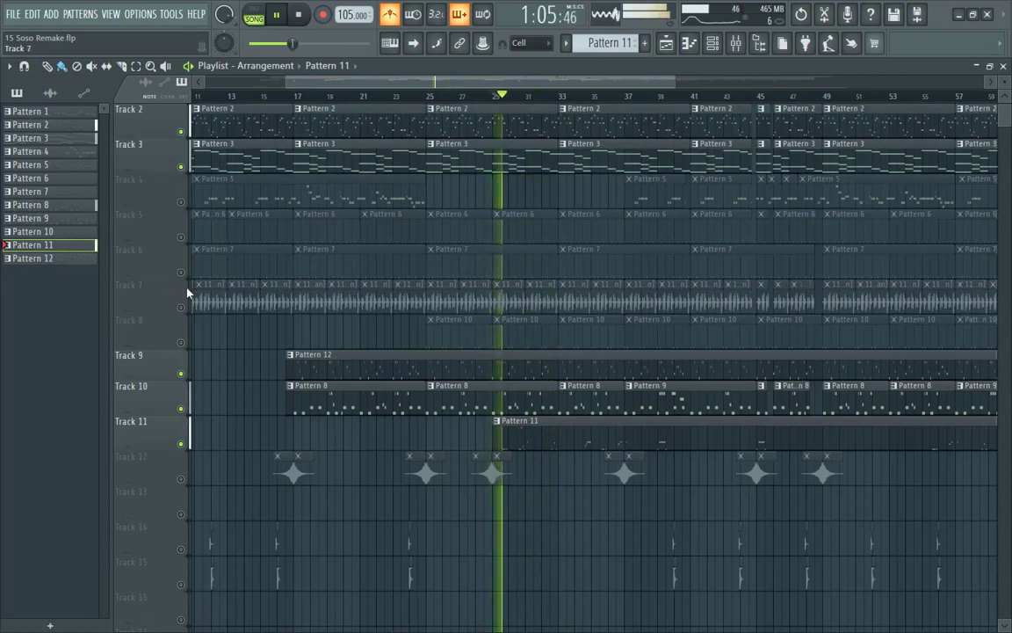
{"action": "scroll", "coordinate": [225, 263], "scroll_direction": "up", "scroll_amount": 1}
{"action": "left_click", "coordinate": [181, 132]}
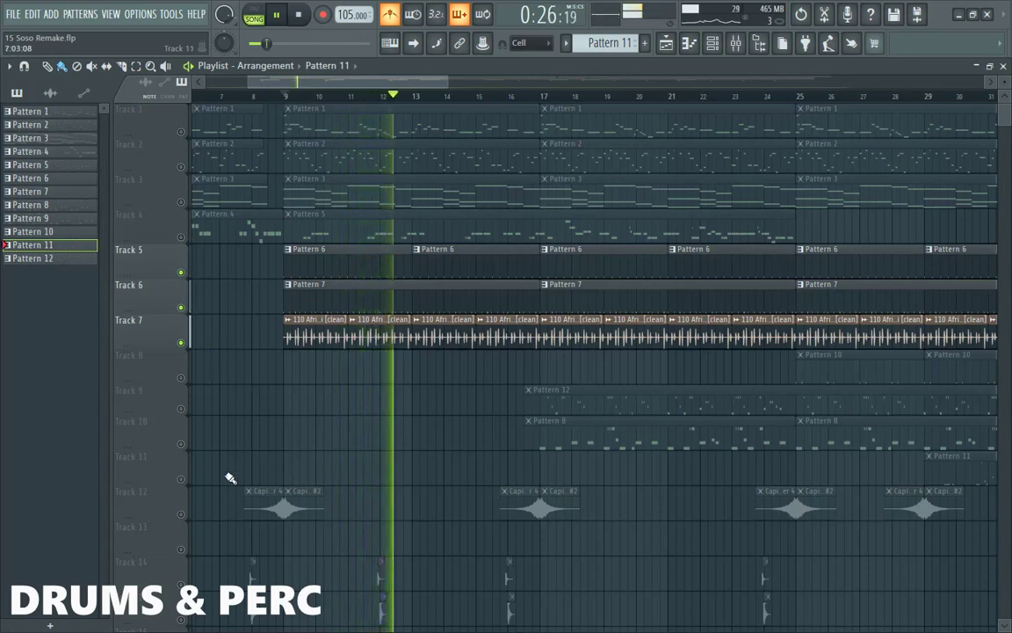
- Unmute Tracks 15, 14 and 12 to add the fills and risers to the drum and percussion tracks
{"action": "scroll", "coordinate": [244, 478], "scroll_direction": "down", "scroll_amount": 1}
{"action": "left_click", "coordinate": [181, 584]}
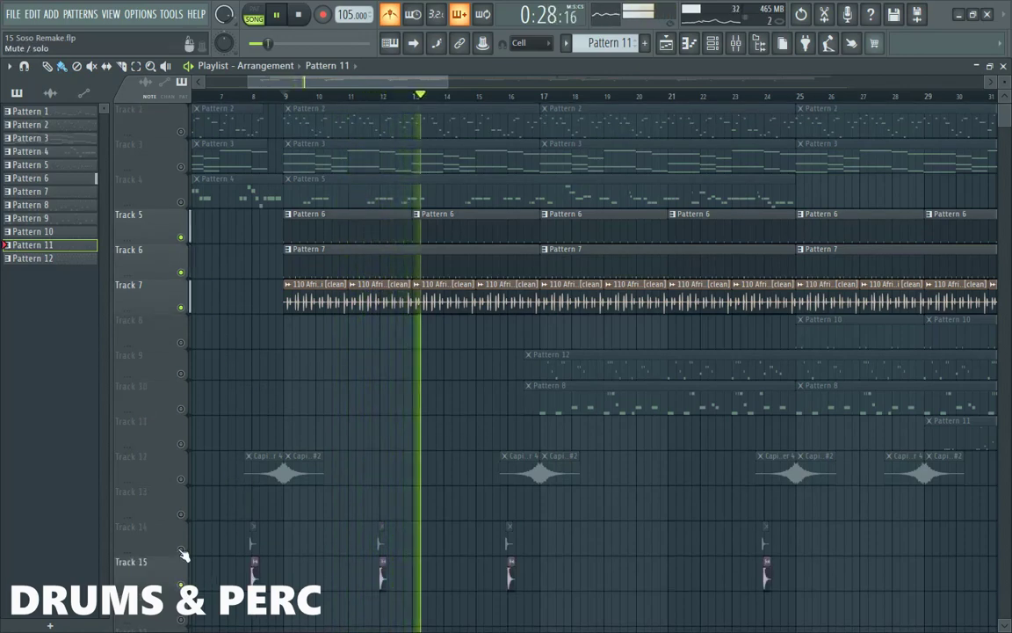
{"action": "left_click", "coordinate": [181, 549]}
{"action": "left_click", "coordinate": [181, 479]}
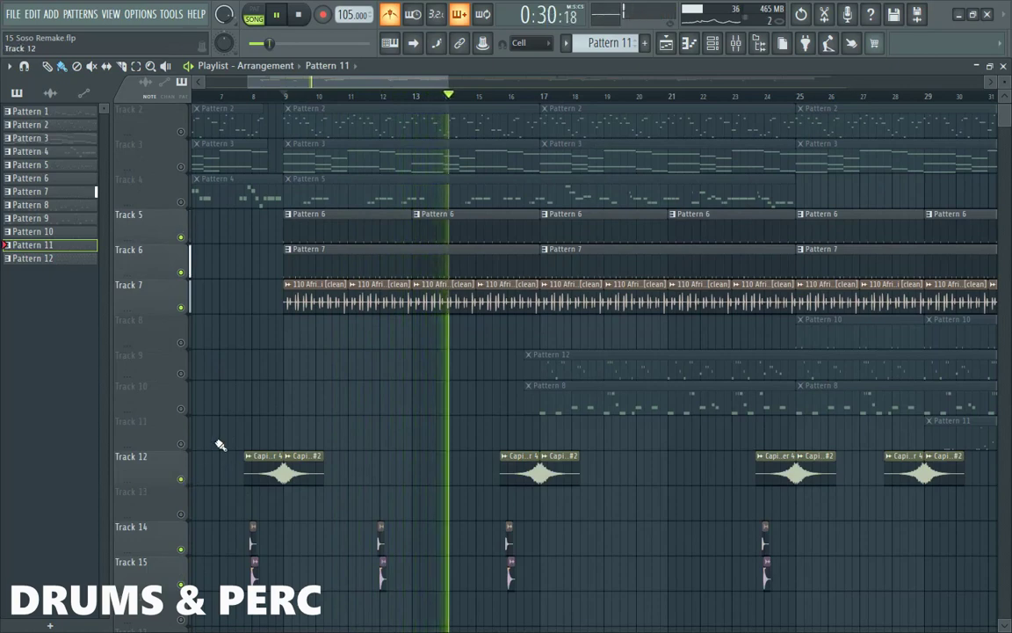
- Inspect Pattern 6's Kick steps and the Kick channel's sample settings, and return to the playlist
{"action": "scroll", "coordinate": [309, 422], "scroll_direction": "up", "scroll_amount": 1}
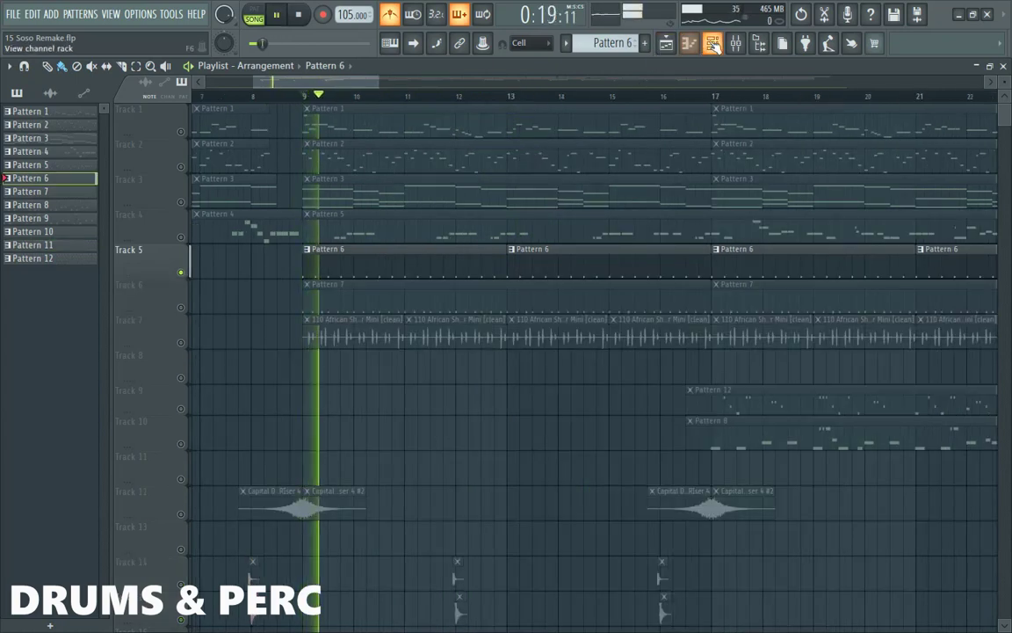
{"action": "left_click", "coordinate": [713, 43]}
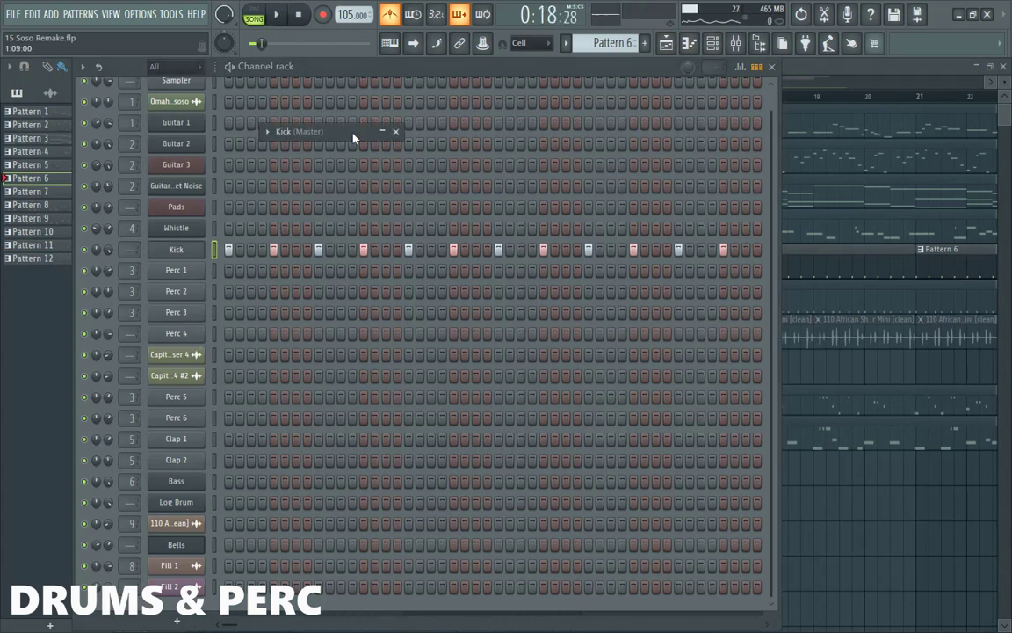
{"action": "left_click", "coordinate": [343, 133]}
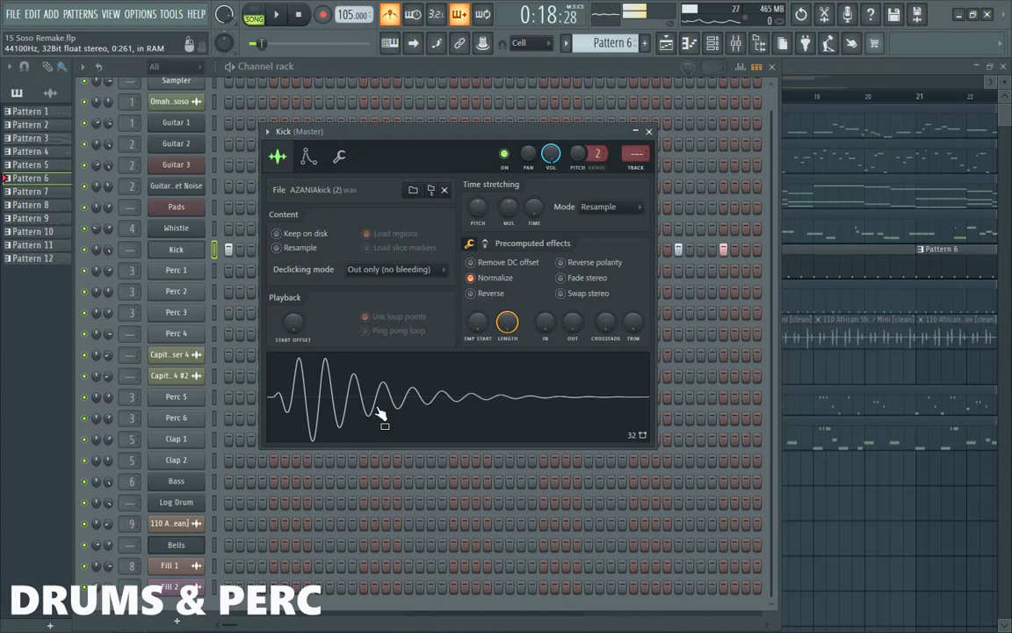
{"action": "left_click", "coordinate": [648, 132]}
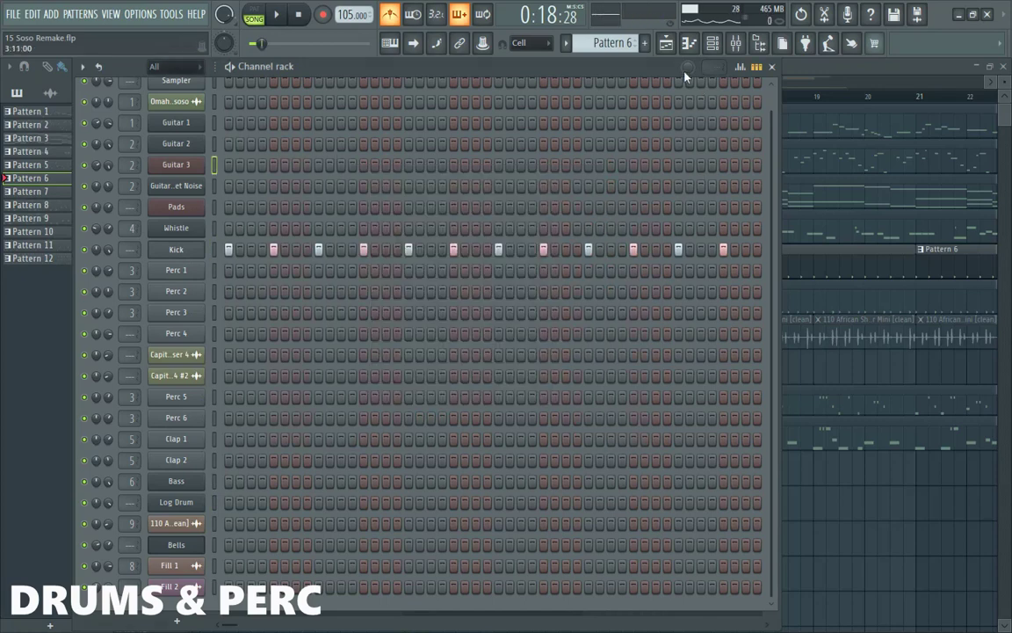
{"action": "left_click", "coordinate": [666, 43]}
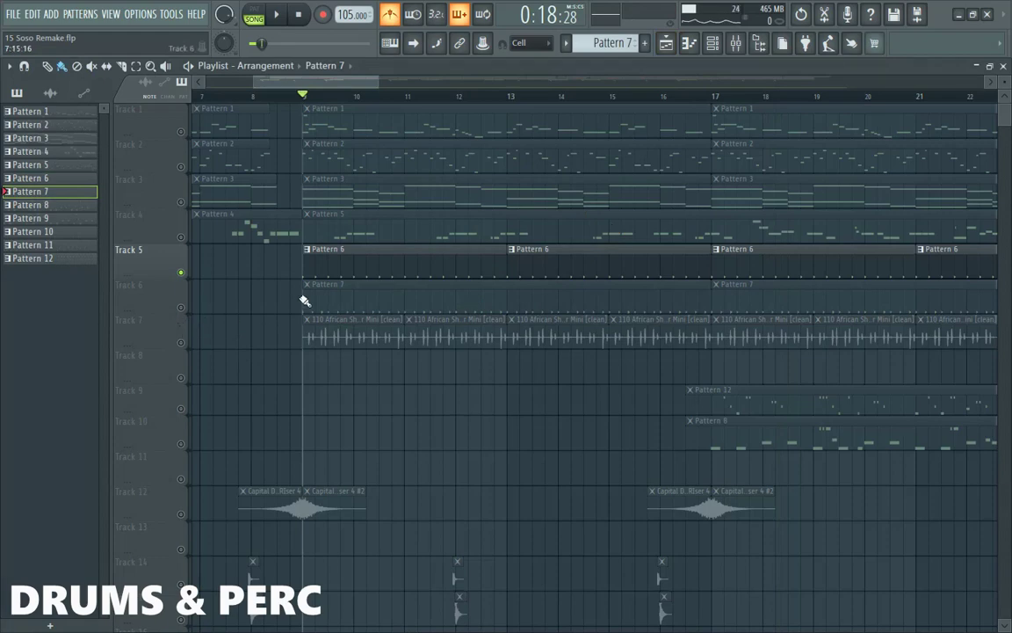
- Unmute Track 6 in the playlist, and audition the percussion steps of Pattern 7 in the channel rack
{"action": "left_click", "coordinate": [182, 308]}
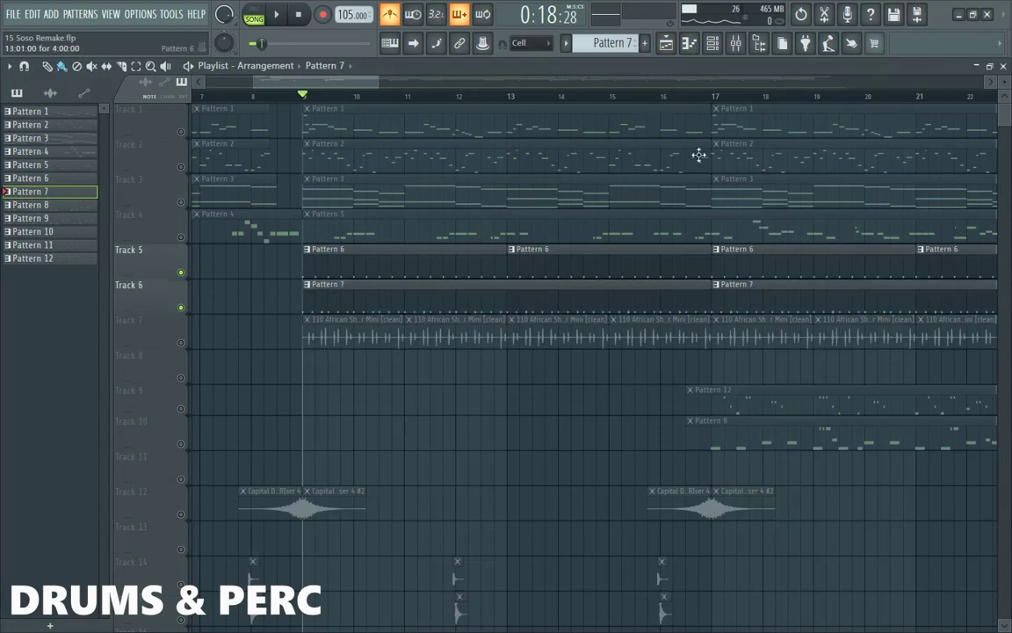
{"action": "left_click", "coordinate": [713, 46]}
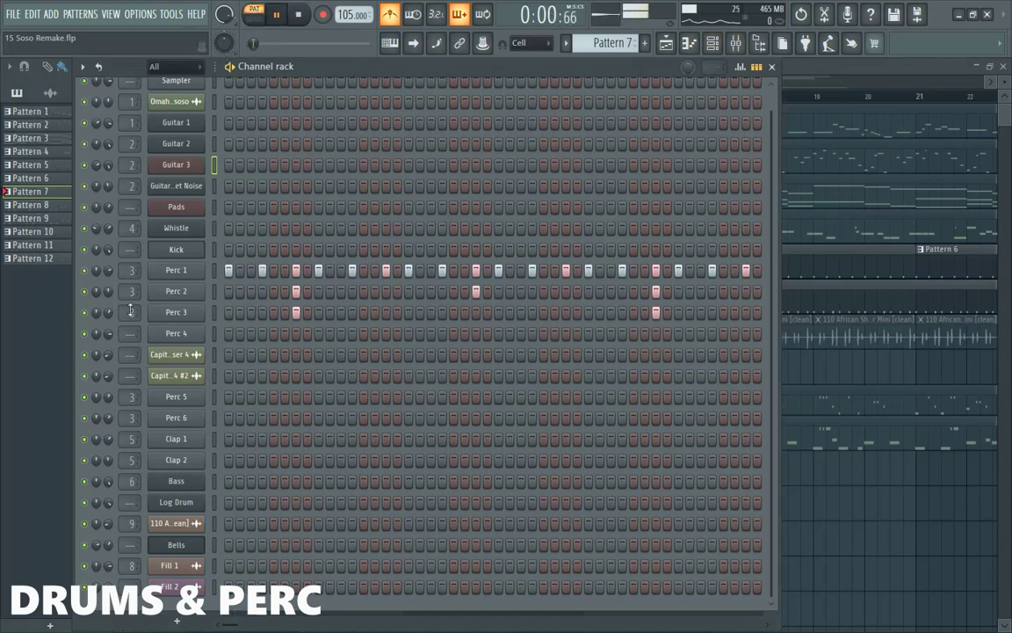
{"action": "key", "text": "space"}
- Inspect the sample settings of the Perc 1 and Perc 2 channels
{"action": "left_click", "coordinate": [187, 277]}
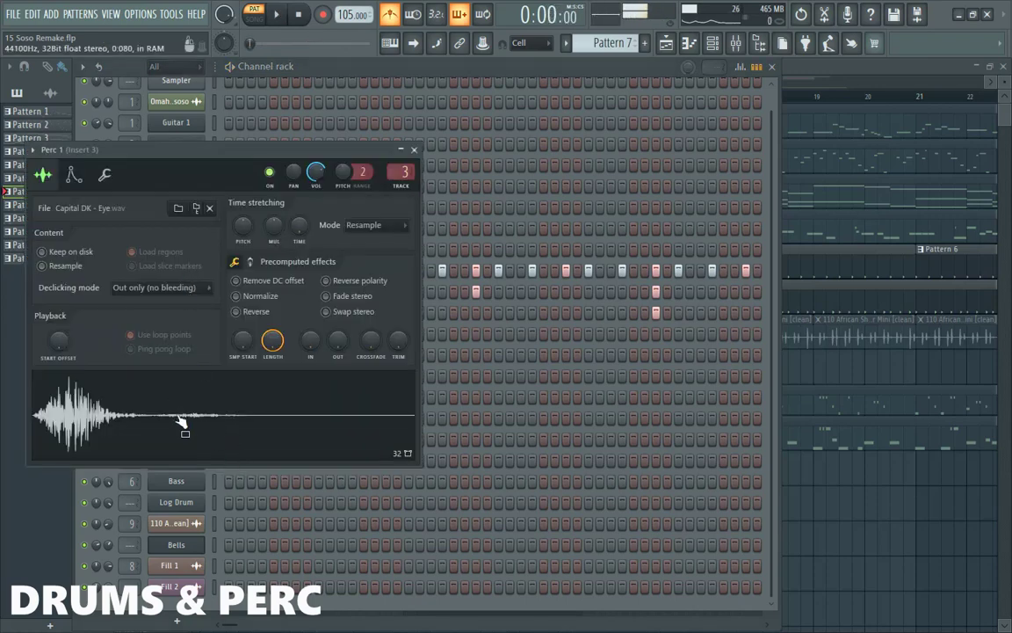
{"action": "left_click", "coordinate": [414, 149]}
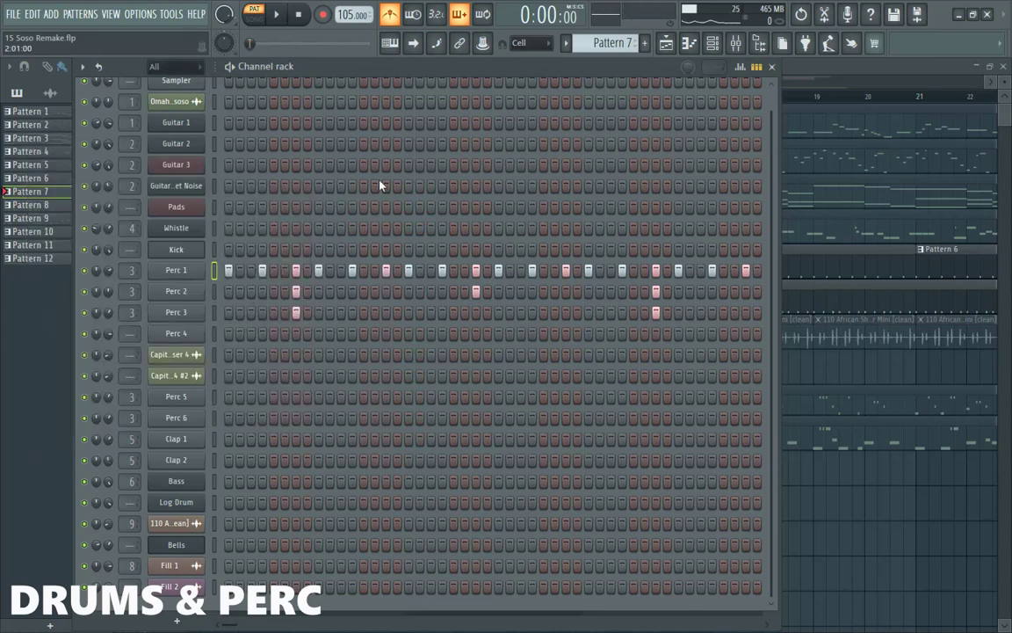
{"action": "left_click", "coordinate": [197, 291]}
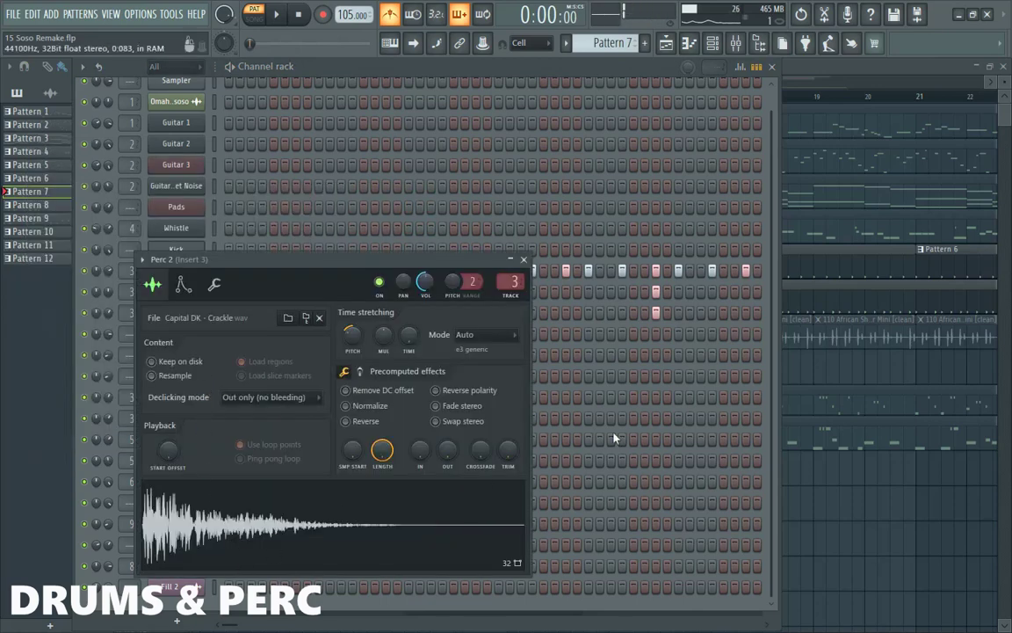
- Inspect the Perc 3 channel's sample settings, audition Pattern 7, and return to the playlist
{"action": "left_click", "coordinate": [524, 259]}
{"action": "left_click", "coordinate": [178, 313]}
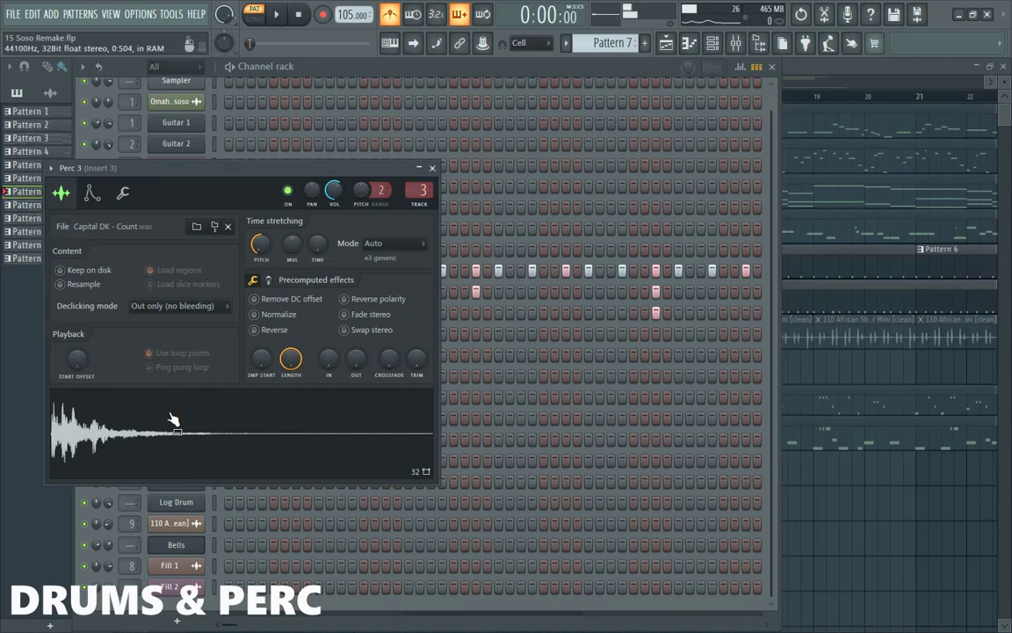
{"action": "left_click", "coordinate": [562, 390]}
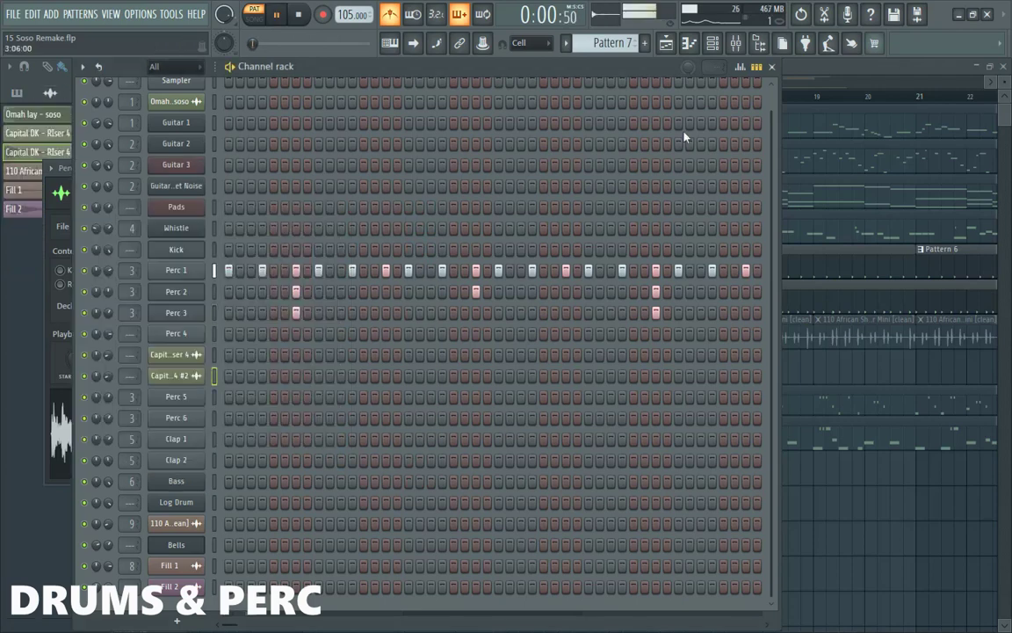
{"action": "left_click", "coordinate": [772, 66]}
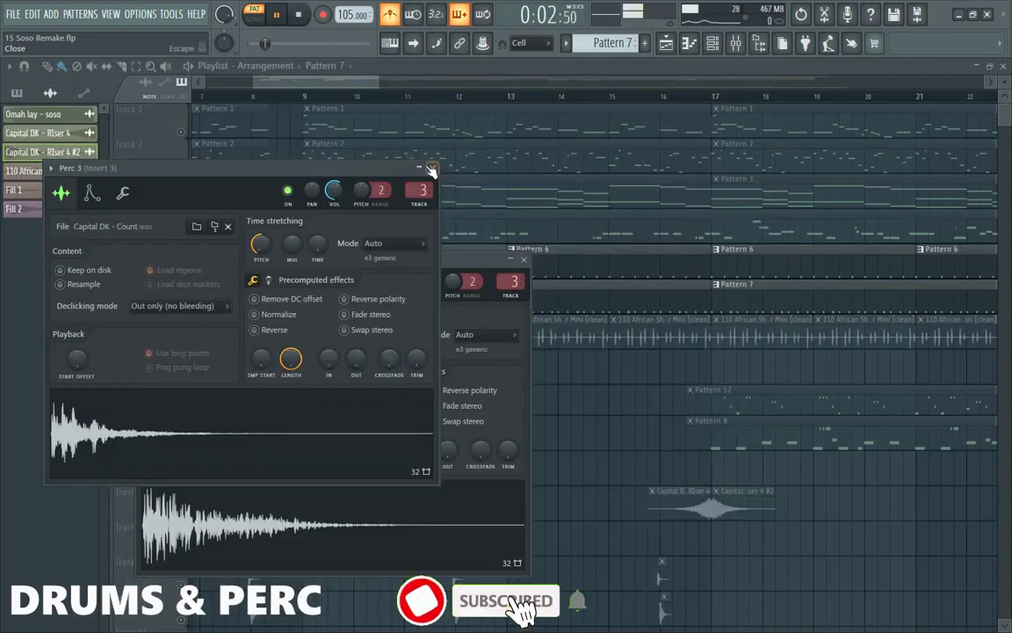
{"action": "left_click", "coordinate": [432, 170]}
{"action": "left_click", "coordinate": [523, 260]}
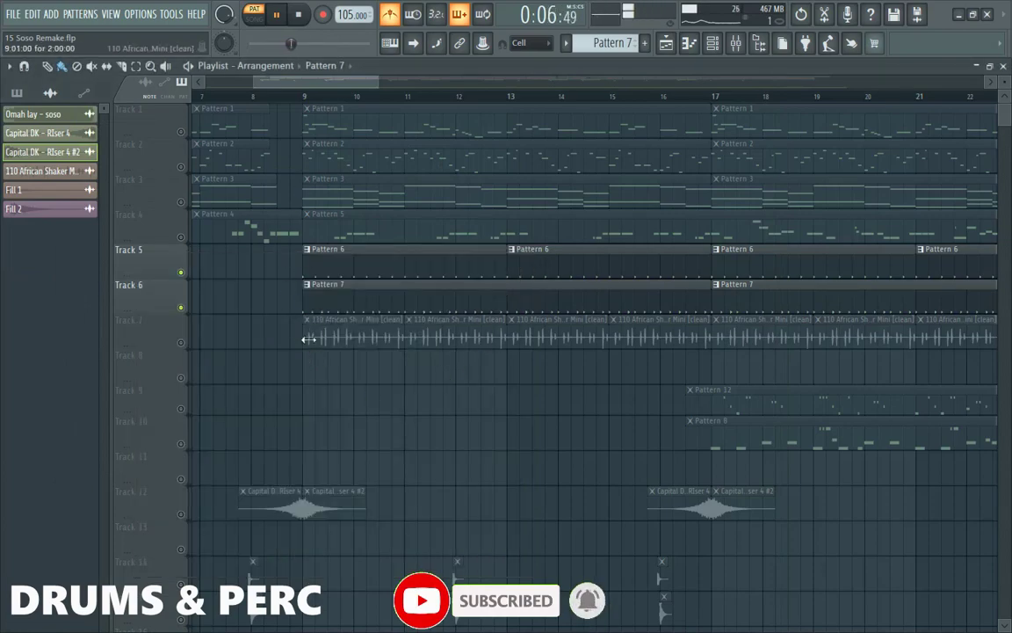
- Audition Pattern 10's clap steps, inspect the sample settings of the Clap 1 and Clap 2 channels, and return to the playlist
{"action": "scroll", "coordinate": [307, 341], "scroll_direction": "down", "scroll_amount": 5}
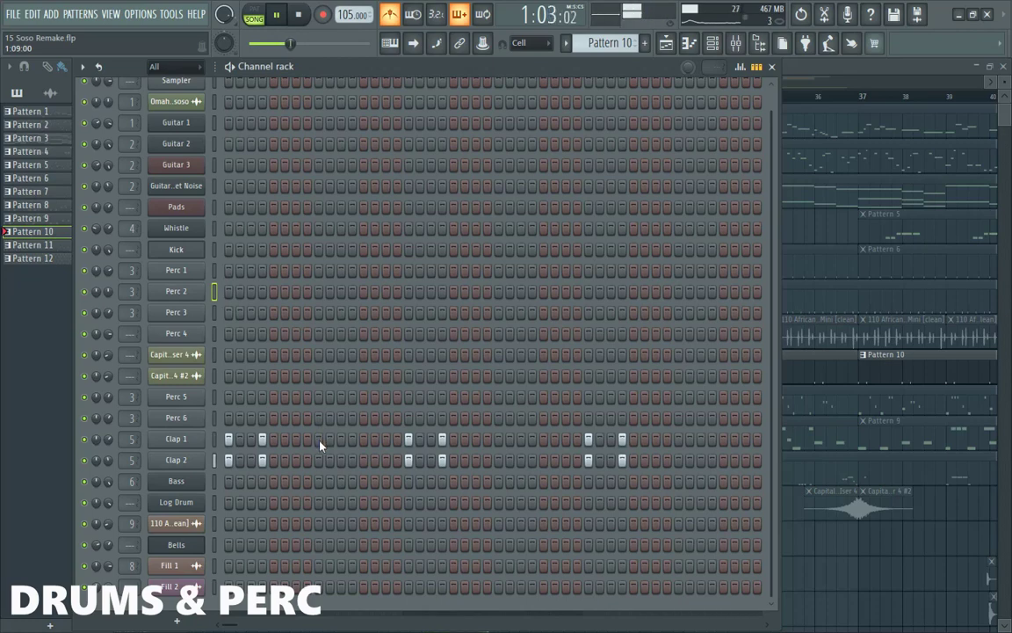
{"action": "key", "text": "space"}
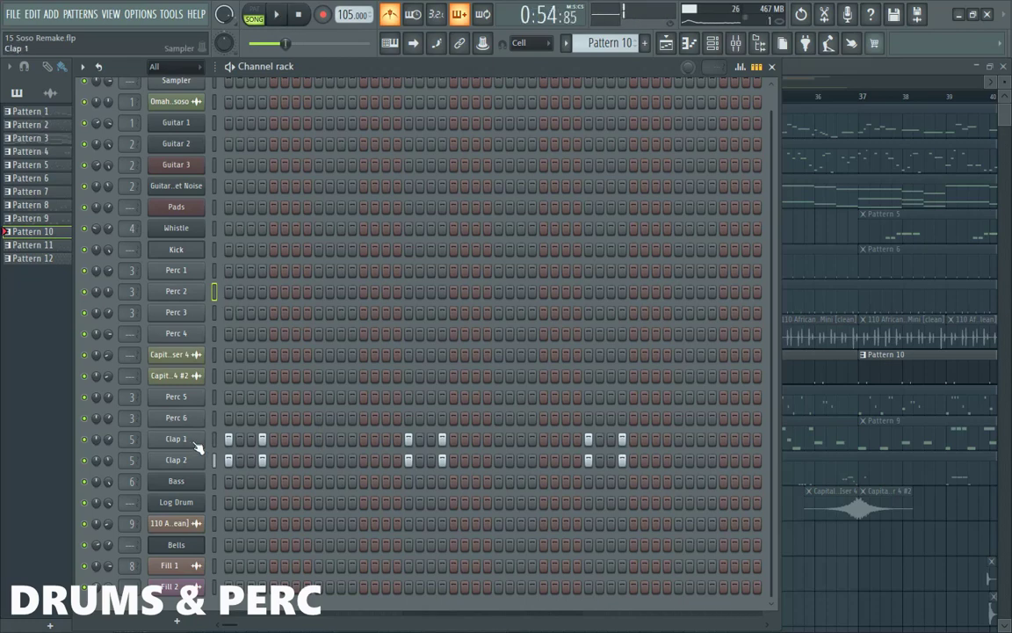
{"action": "left_click", "coordinate": [191, 440]}
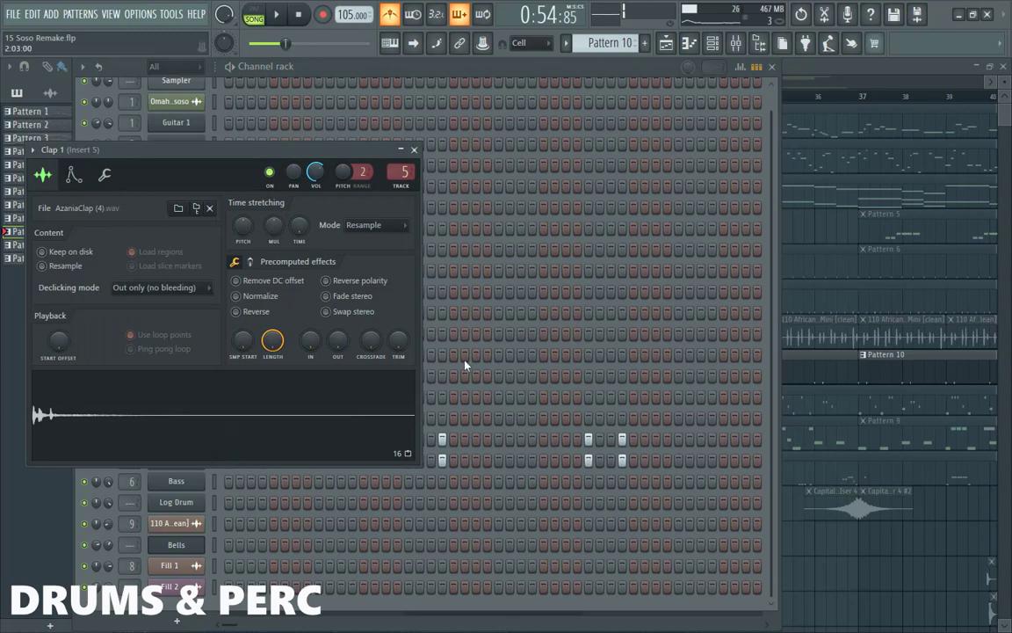
{"action": "left_click", "coordinate": [152, 477]}
{"action": "left_click", "coordinate": [181, 460]}
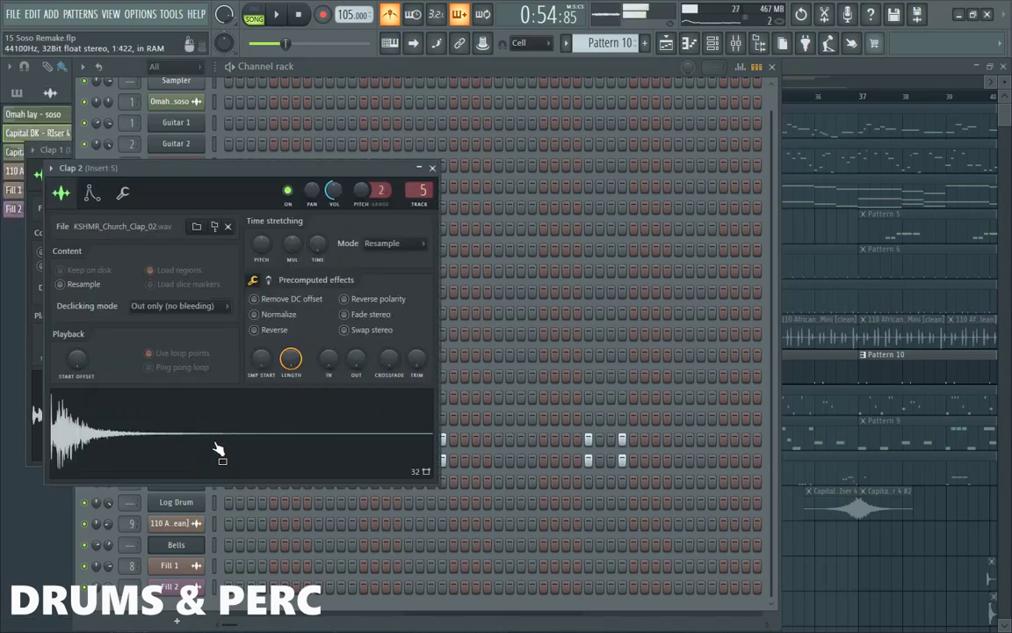
{"action": "left_click", "coordinate": [772, 67]}
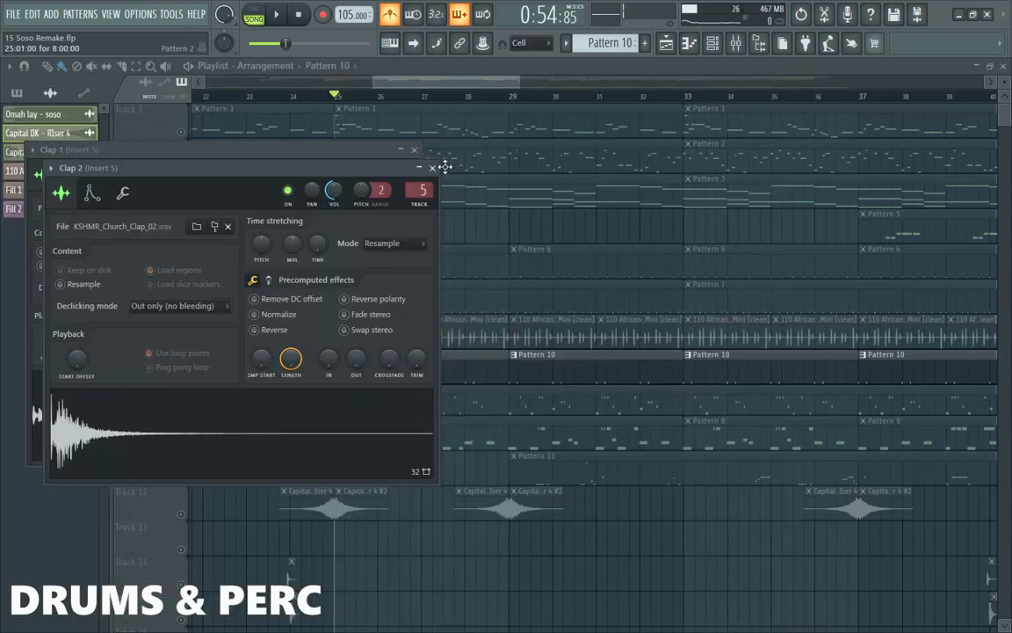
{"action": "left_click", "coordinate": [432, 167]}
{"action": "left_click", "coordinate": [414, 150]}
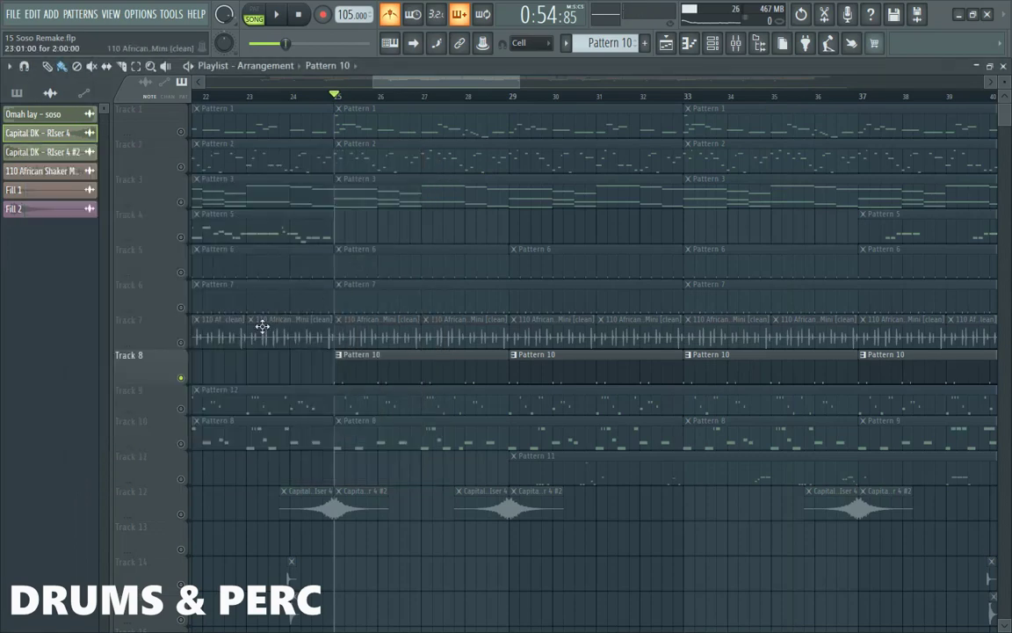
- Play the arrangement while unmuting Tracks 7, 6, 5 and 12 to hear the claps with the shaker, percussion, kick and risers
{"action": "key", "text": "space"}
{"action": "left_click", "coordinate": [188, 345]}
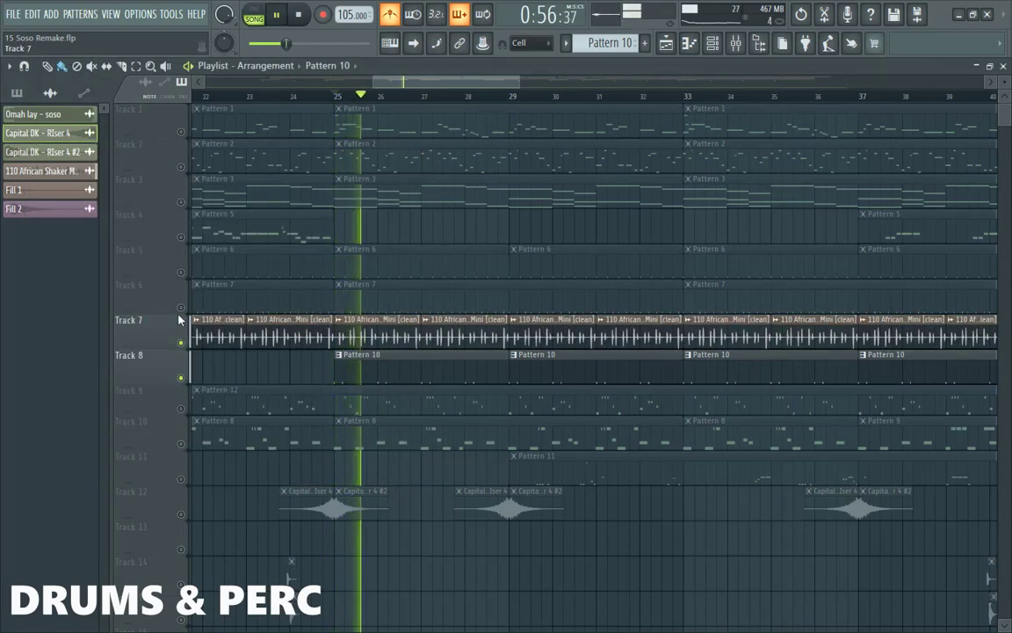
{"action": "left_click", "coordinate": [181, 307]}
{"action": "left_click", "coordinate": [181, 272]}
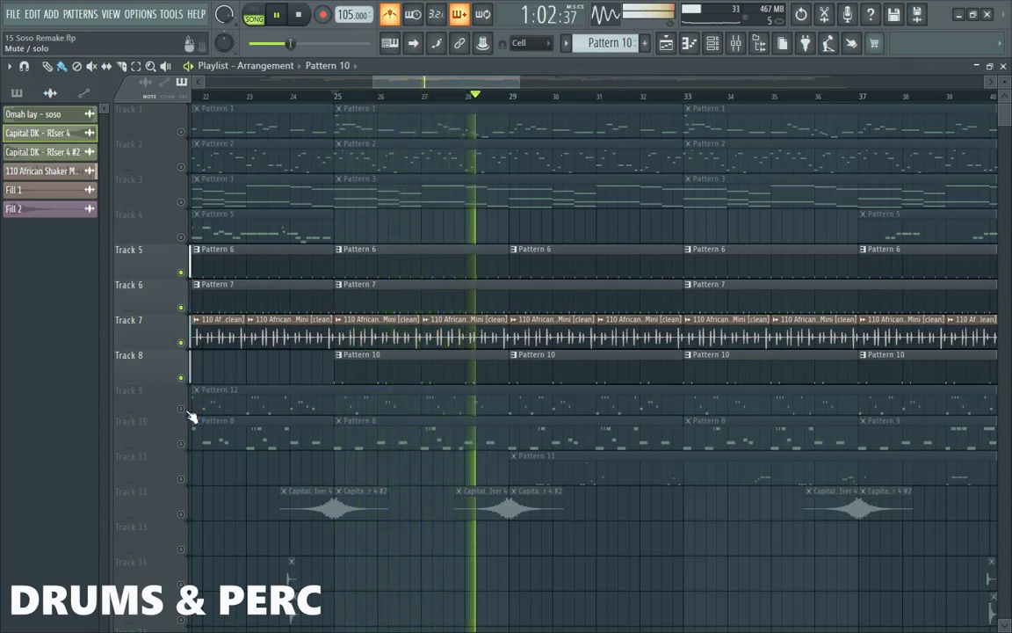
{"action": "left_click", "coordinate": [181, 514]}
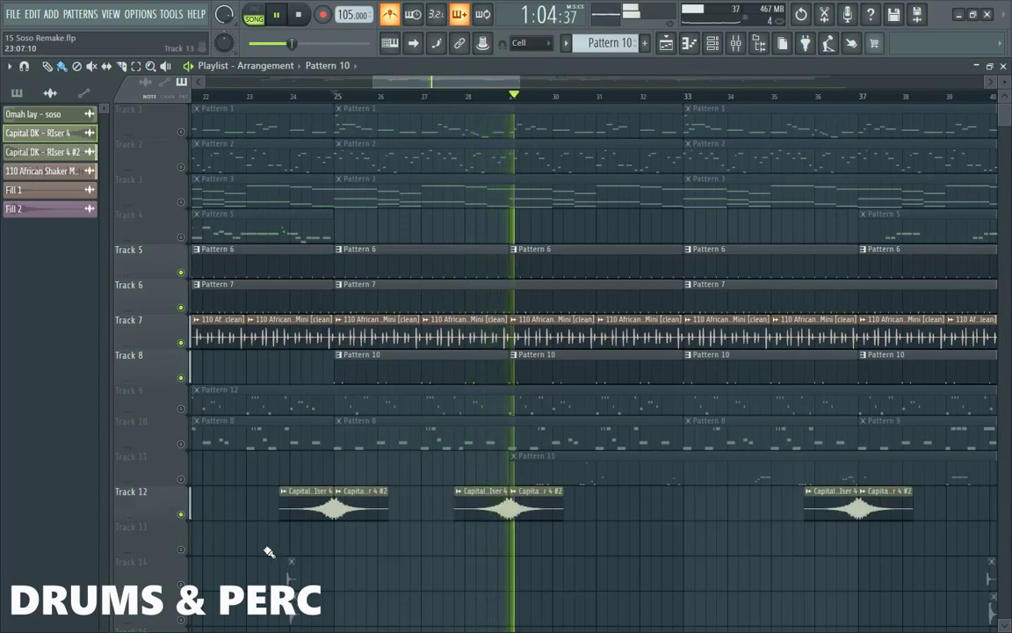
{"action": "scroll", "coordinate": [430, 619], "scroll_direction": "down", "scroll_amount": 3}
{"action": "scroll", "coordinate": [451, 597], "scroll_direction": "down", "scroll_amount": 2}
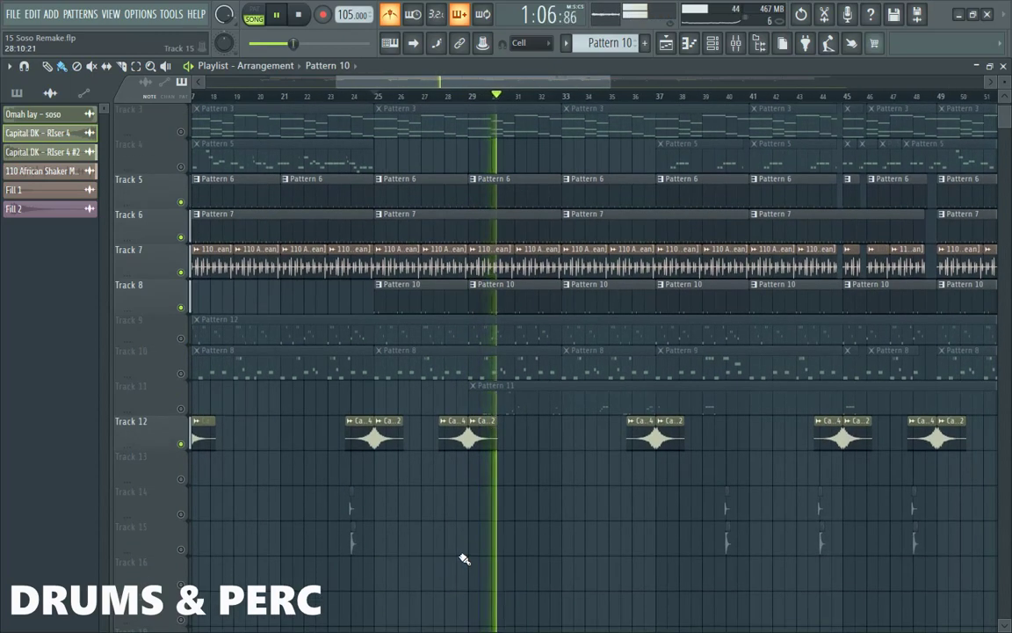
{"action": "scroll", "coordinate": [463, 552], "scroll_direction": "up", "scroll_amount": 3}
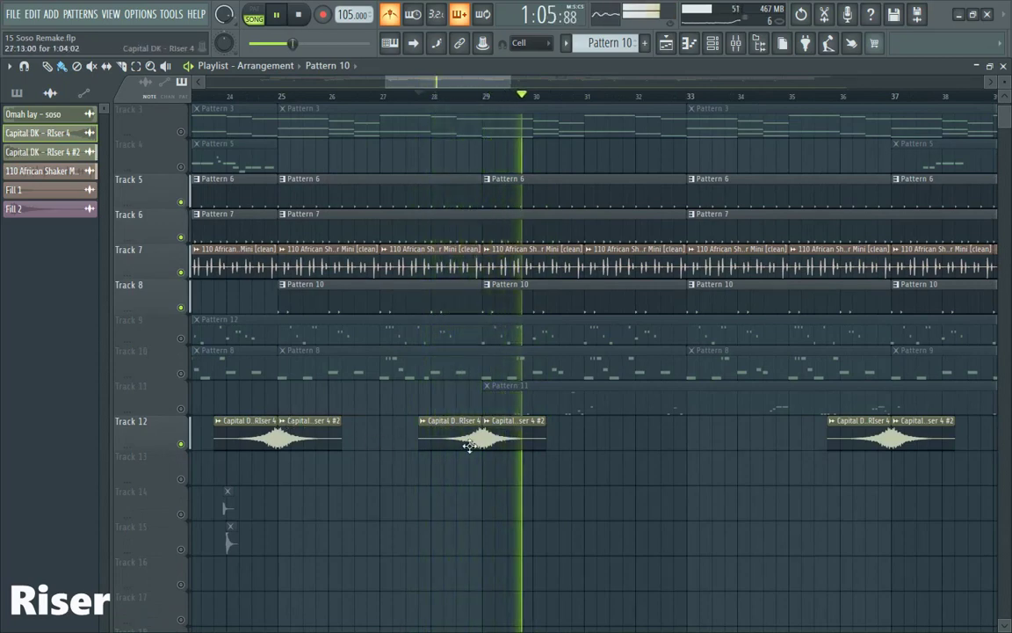
- Solo Track 12 and audition the riser clips leading into and out of bar 29
{"action": "key", "text": "space"}
{"action": "right_click", "coordinate": [182, 445]}
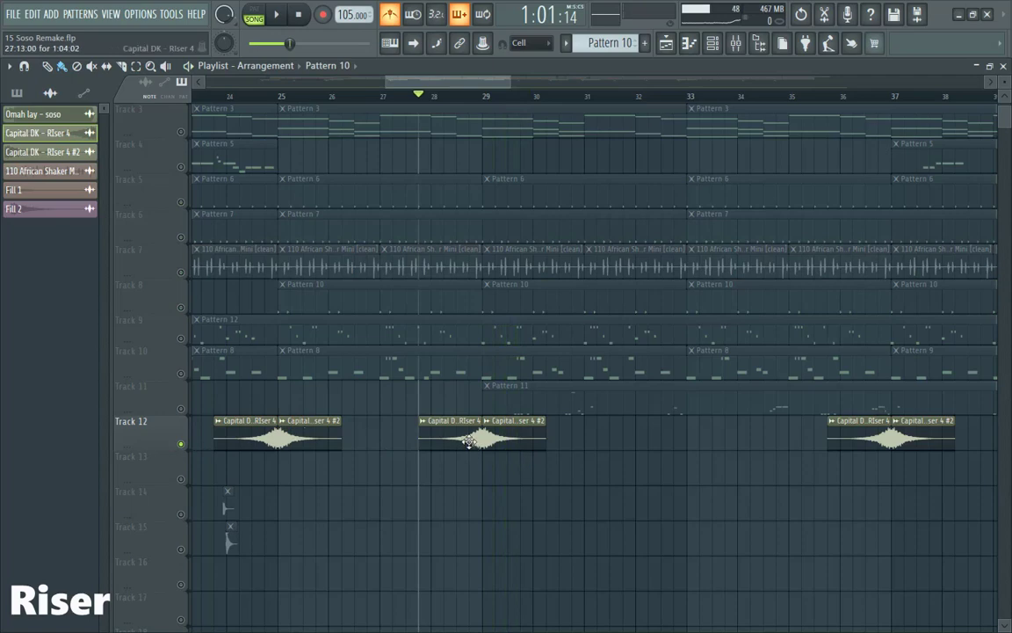
{"action": "key", "text": "space"}
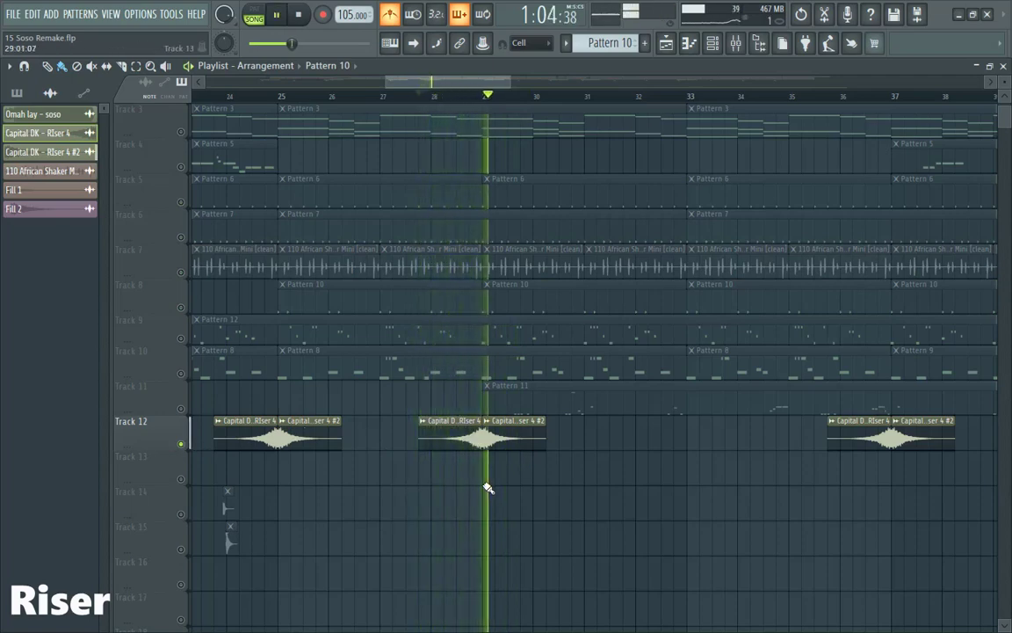
{"action": "key", "text": "space"}
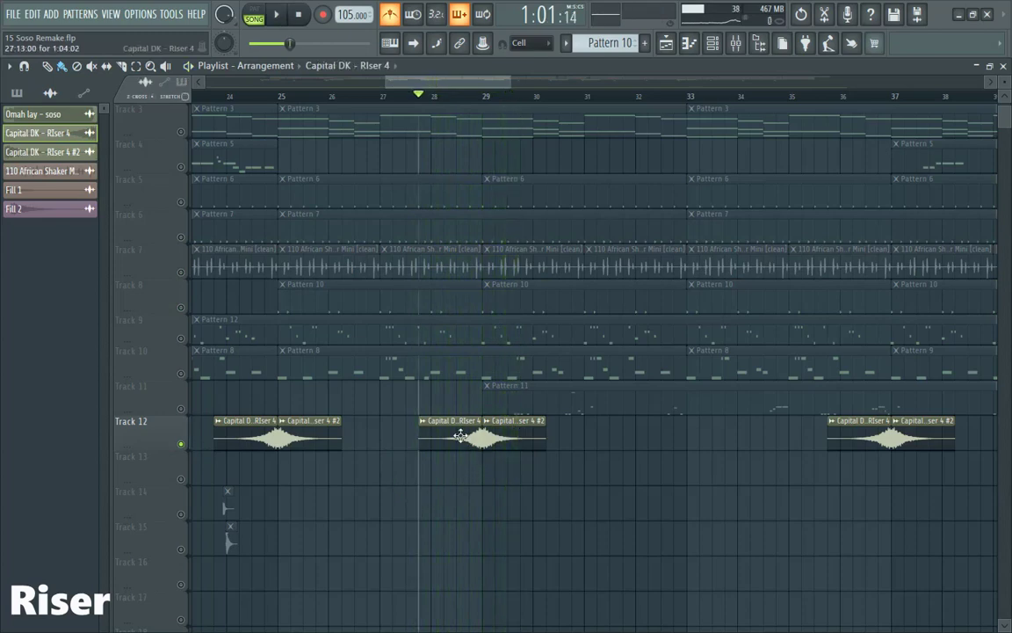
- Inspect the sample settings of the Capital DK - RIser 4 and Capital DK - RIser 4 #2 clips on Track 12
{"action": "double_click", "coordinate": [460, 436]}
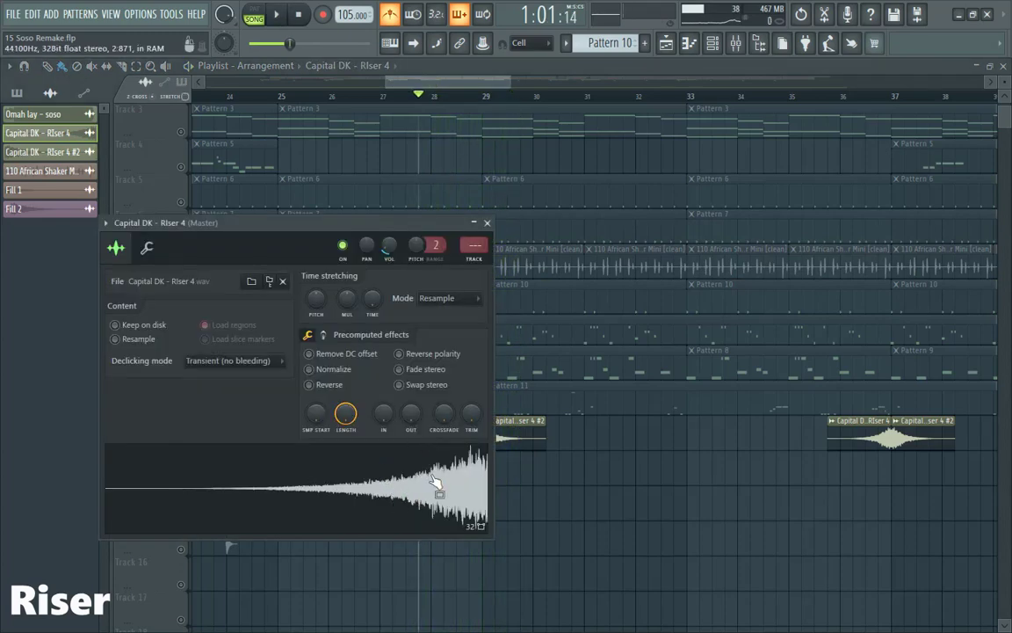
{"action": "left_click", "coordinate": [487, 223]}
{"action": "double_click", "coordinate": [503, 430]}
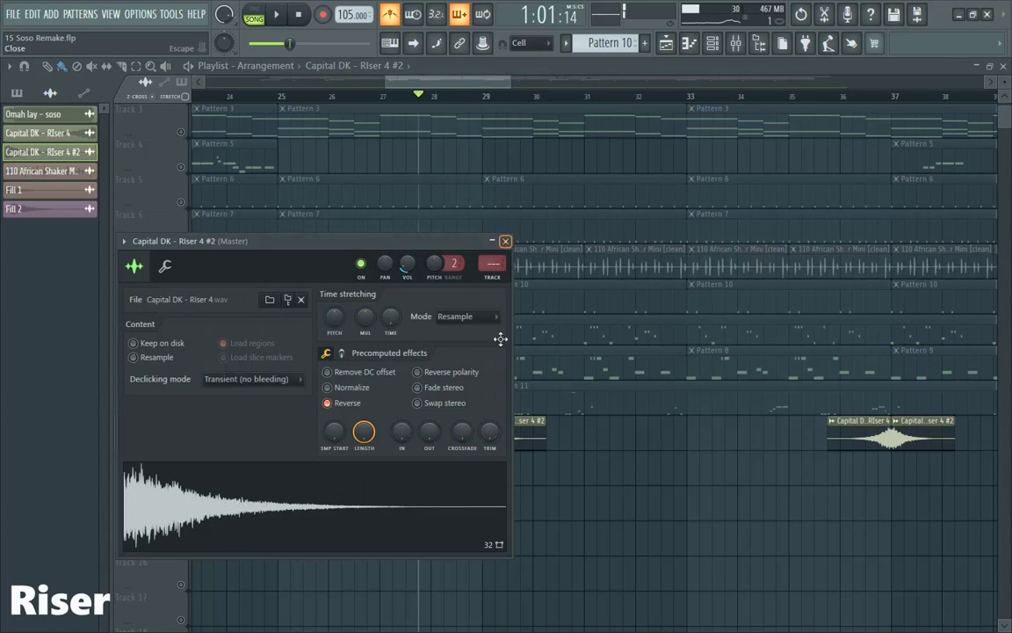
{"action": "left_click", "coordinate": [506, 241]}
- Unmute Tracks 14 and 15, and inspect the sample settings of the Fill 1 and Fill 2 clips
{"action": "scroll", "coordinate": [402, 493], "scroll_direction": "down", "scroll_amount": 3}
{"action": "scroll", "coordinate": [285, 547], "scroll_direction": "up", "scroll_amount": 5}
{"action": "left_click", "coordinate": [181, 515]}
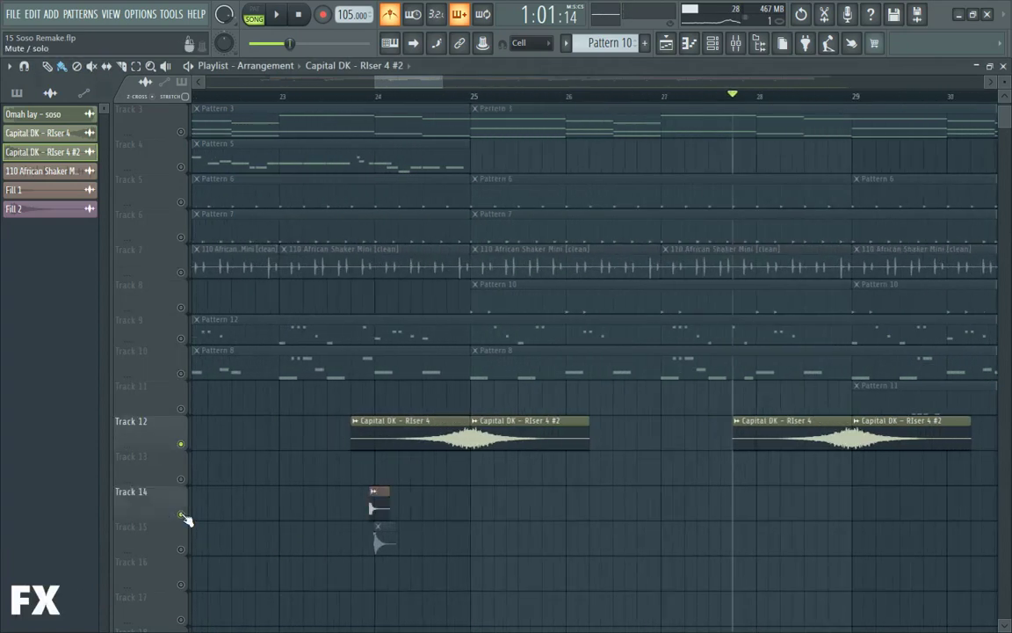
{"action": "scroll", "coordinate": [298, 542], "scroll_direction": "up", "scroll_amount": 4}
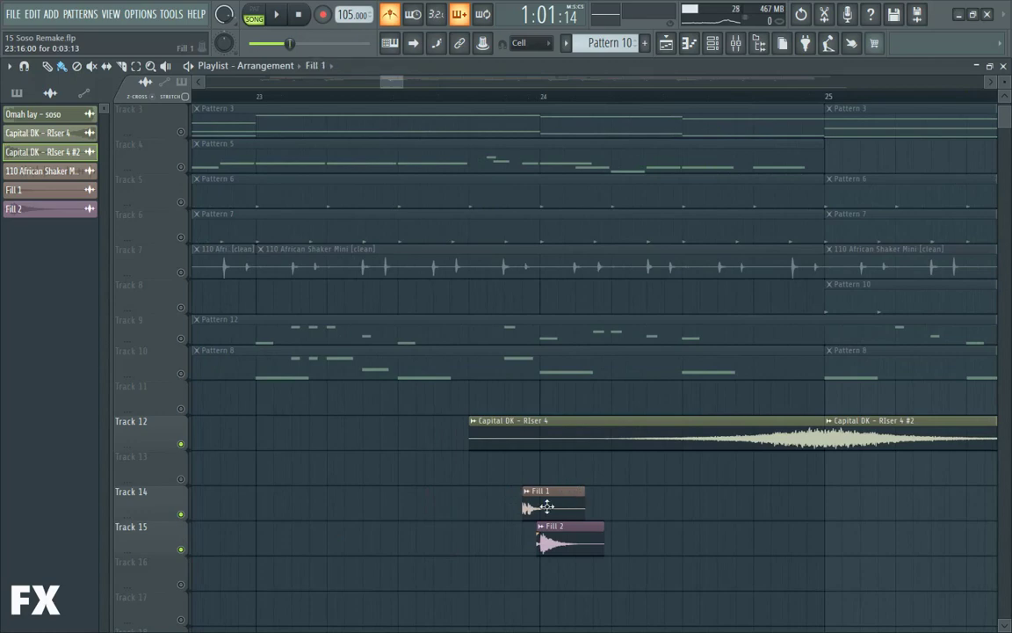
{"action": "double_click", "coordinate": [546, 507]}
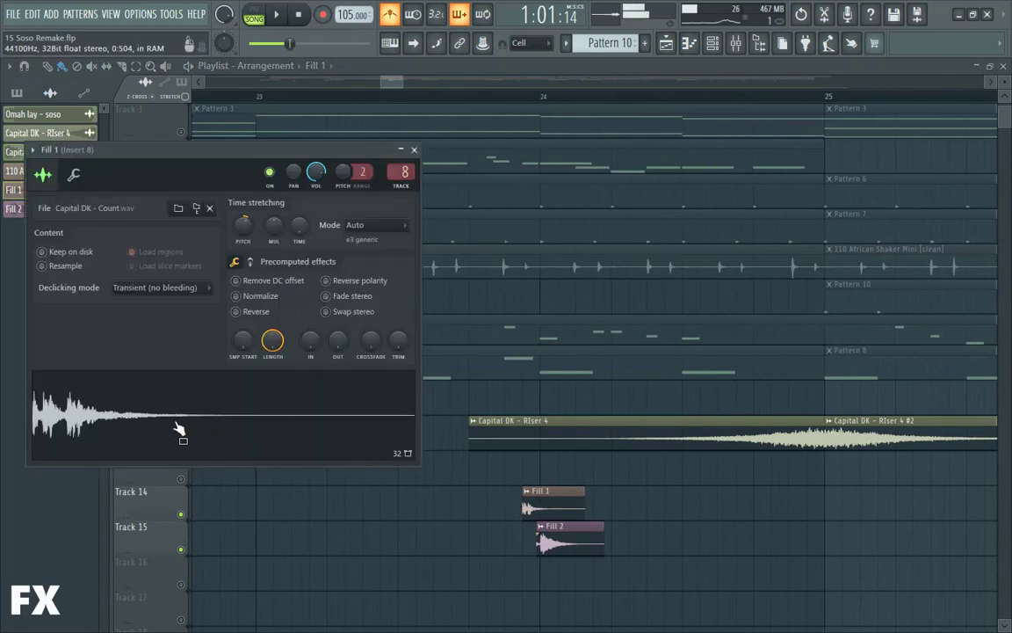
{"action": "key", "text": "Escape"}
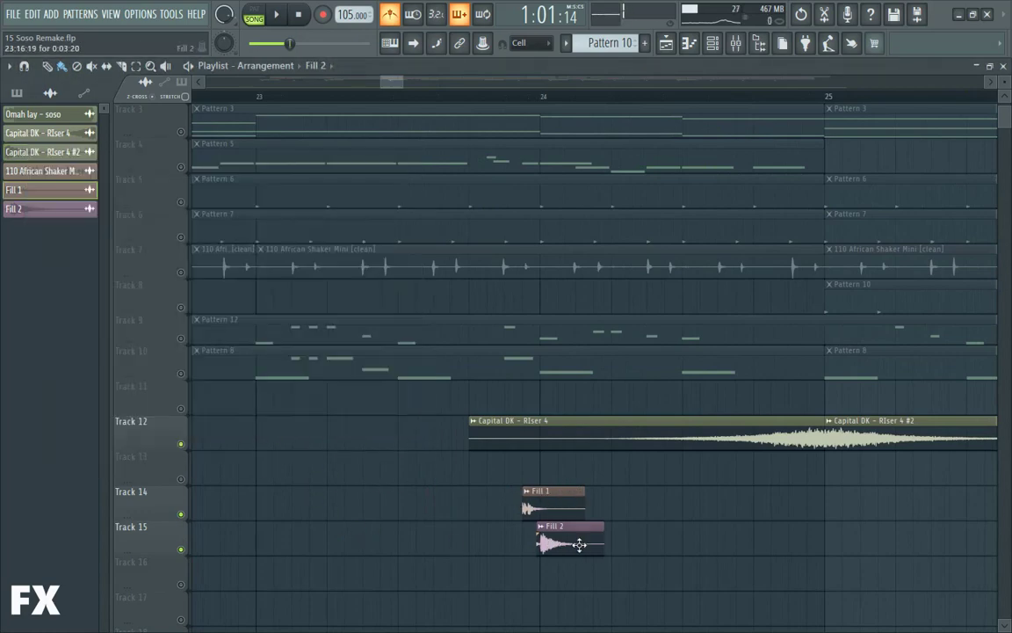
{"action": "double_click", "coordinate": [580, 545]}
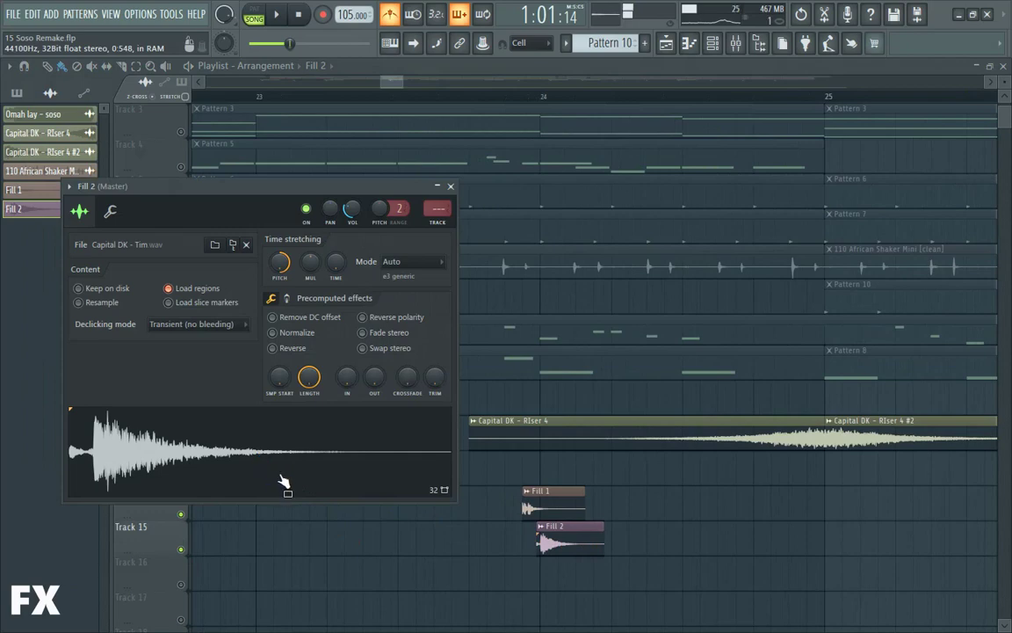
{"action": "key", "text": "Escape"}
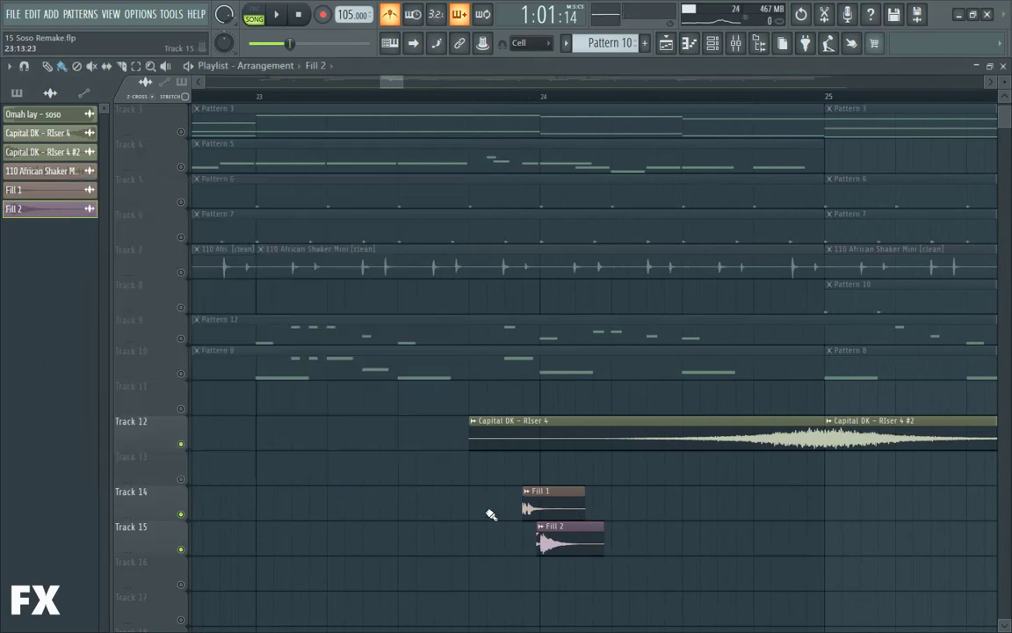
- Isolate Tracks 14 and 15 and audition the two fills from the riser's start just before bar 24
{"action": "left_click", "coordinate": [472, 96]}
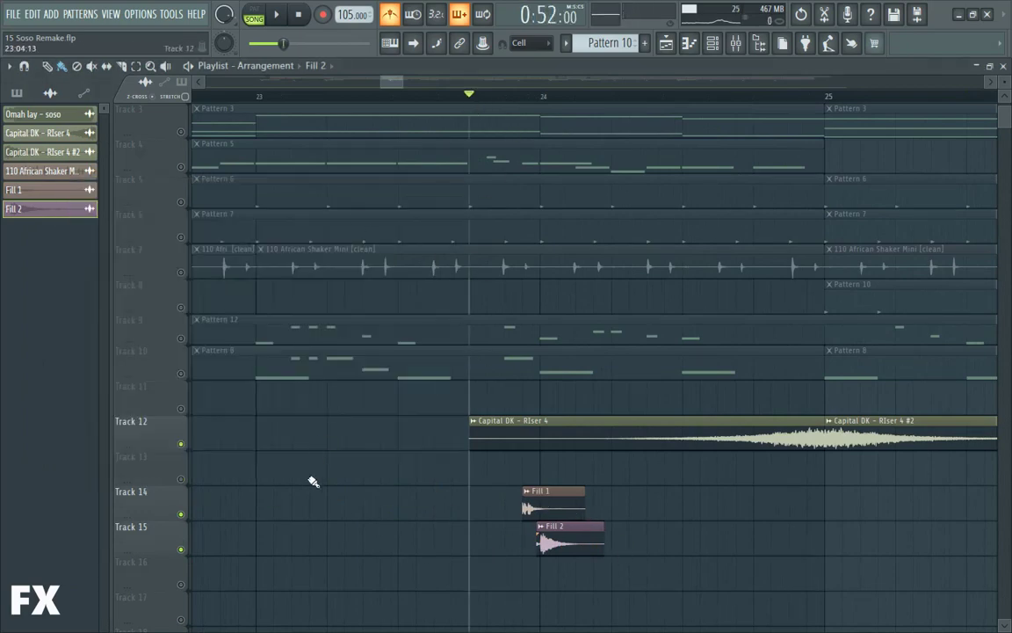
{"action": "right_click", "coordinate": [185, 514]}
{"action": "left_click", "coordinate": [185, 550]}
{"action": "key", "text": "space"}
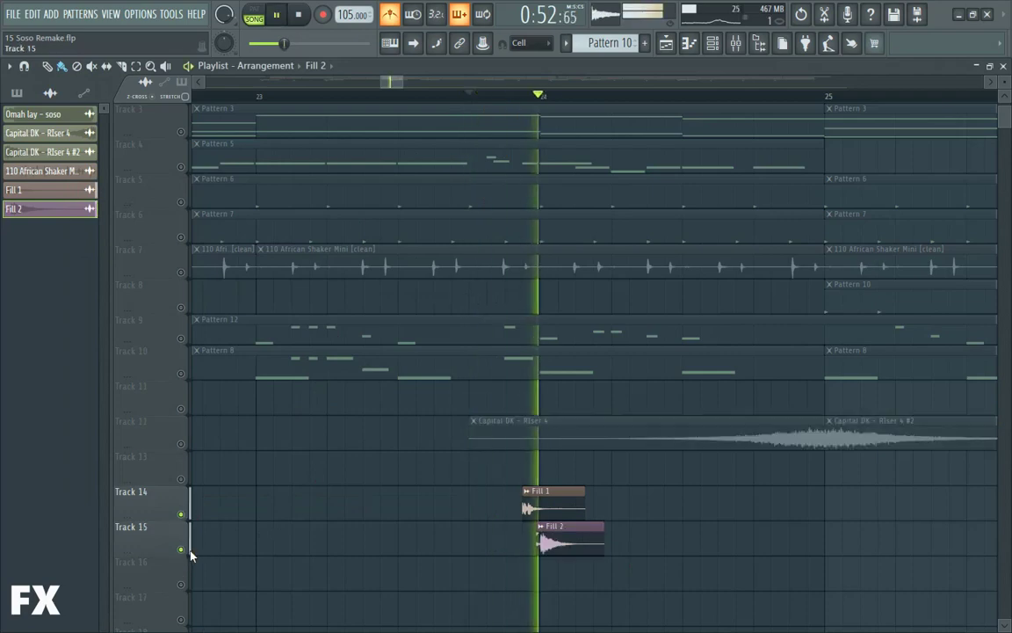
{"action": "key", "text": "space"}
{"action": "key", "text": "space"}
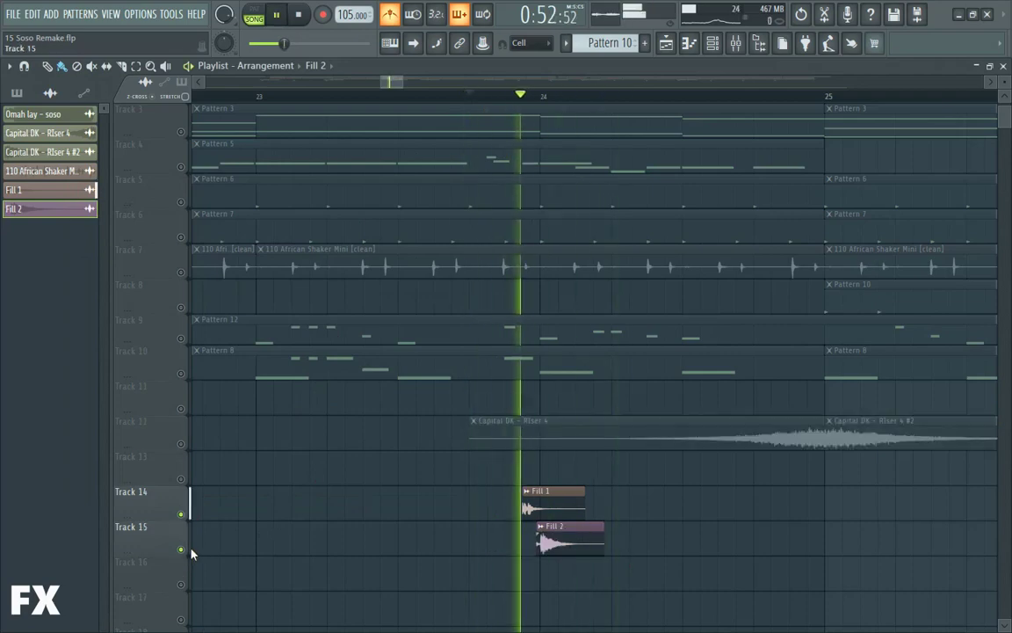
{"action": "key", "text": "space"}
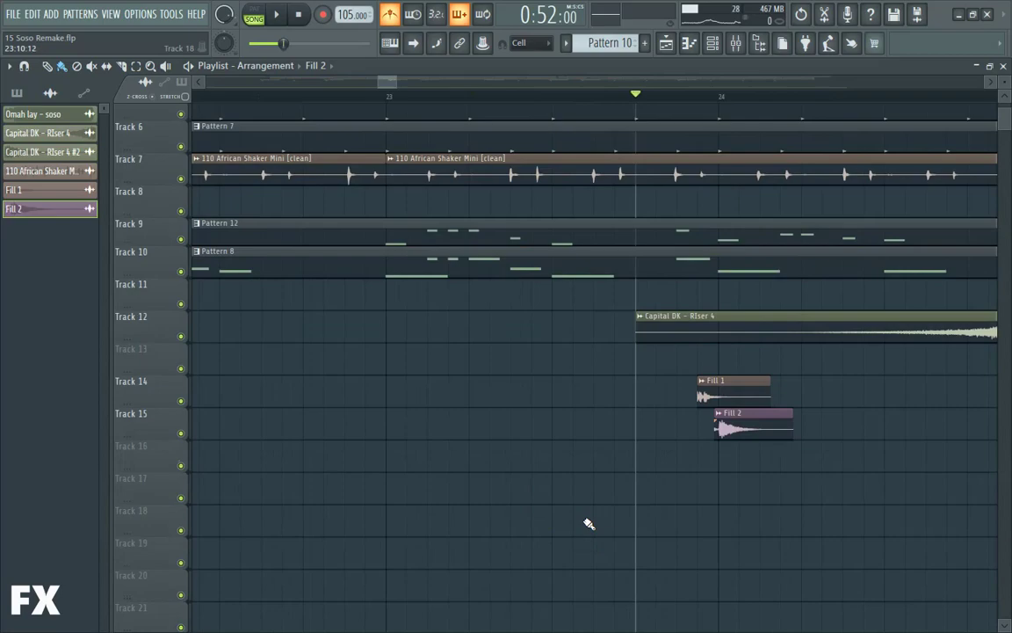
- Play the arrangement with all tracks unmuted from just before bar 24, and review the full playlist layout
{"action": "key", "text": "space"}
{"action": "key", "text": "space"}
{"action": "key", "text": "space"}
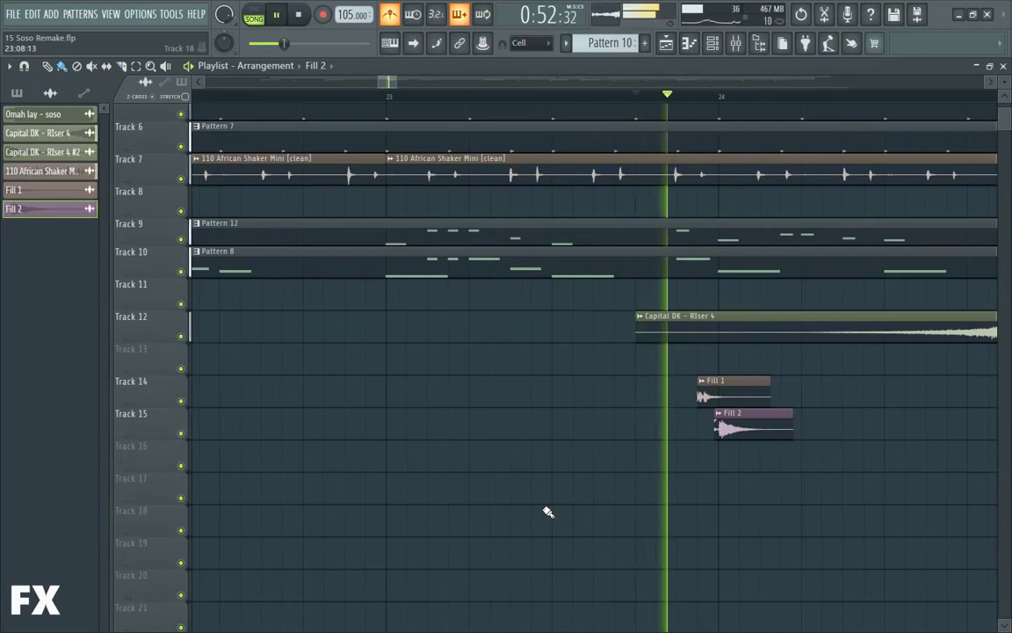
{"action": "scroll", "coordinate": [547, 512], "scroll_direction": "down", "scroll_amount": 6}
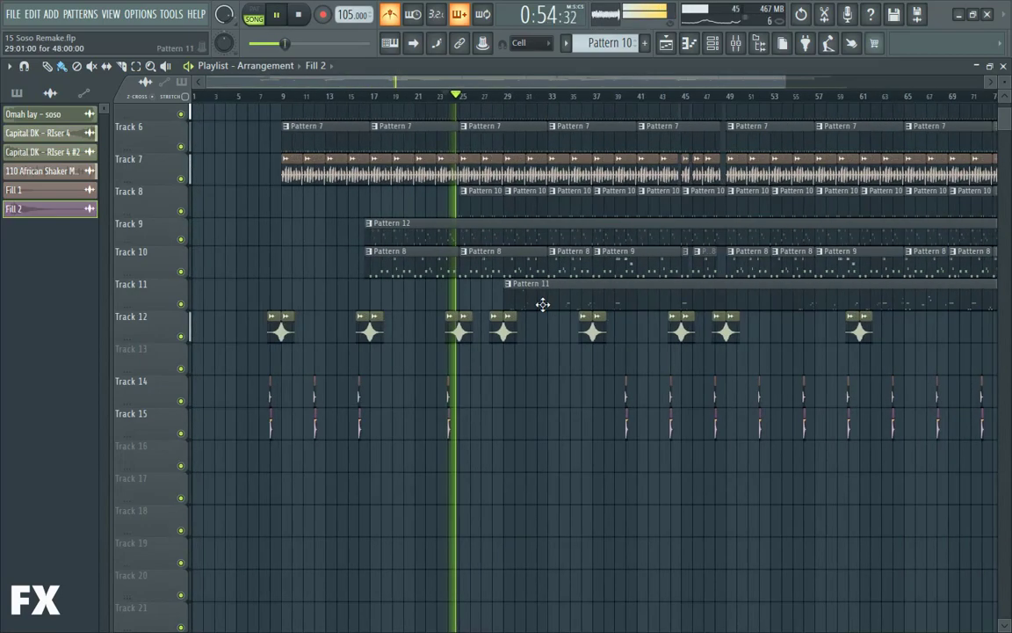
{"action": "scroll", "coordinate": [527, 369], "scroll_direction": "down", "scroll_amount": 2}
{"action": "scroll", "coordinate": [449, 440], "scroll_direction": "up", "scroll_amount": 3}
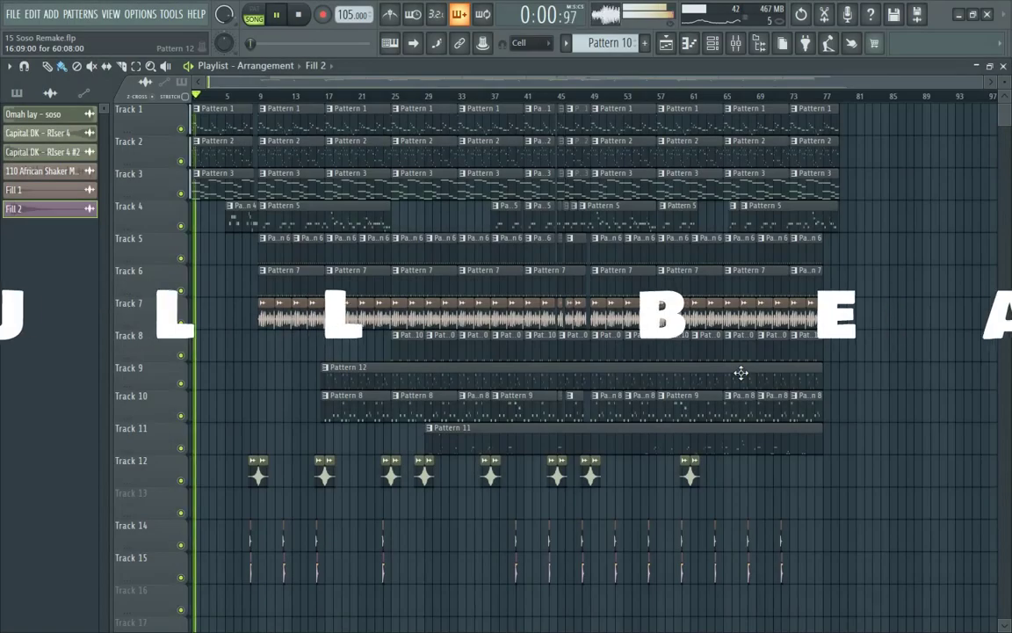
- Save the project, stop playback after the full beat has played, and minimize the project window
{"action": "key", "text": "ctrl+s"}
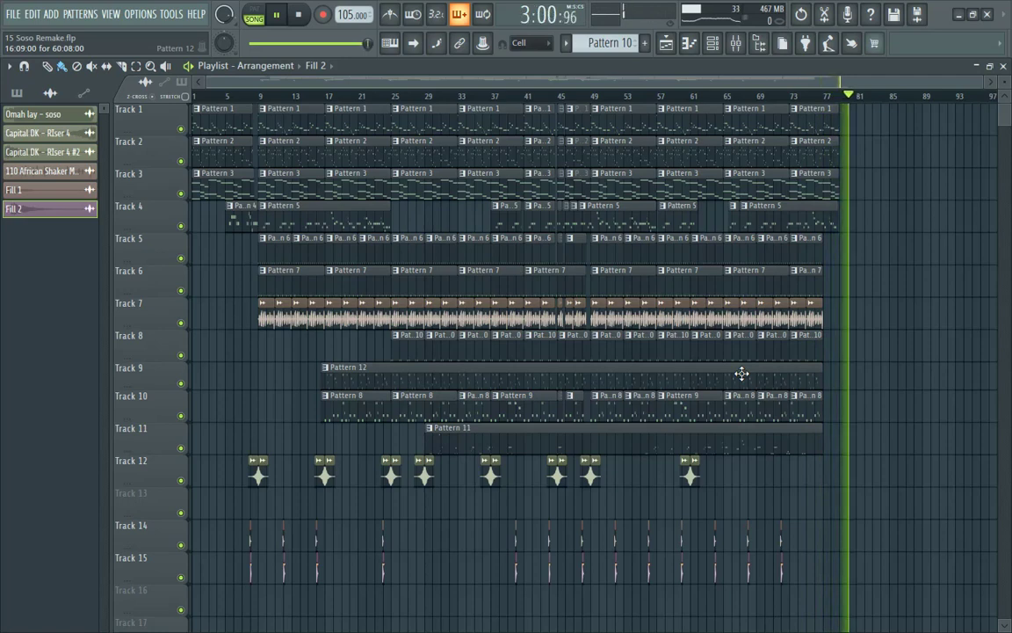
{"action": "key", "text": "space"}
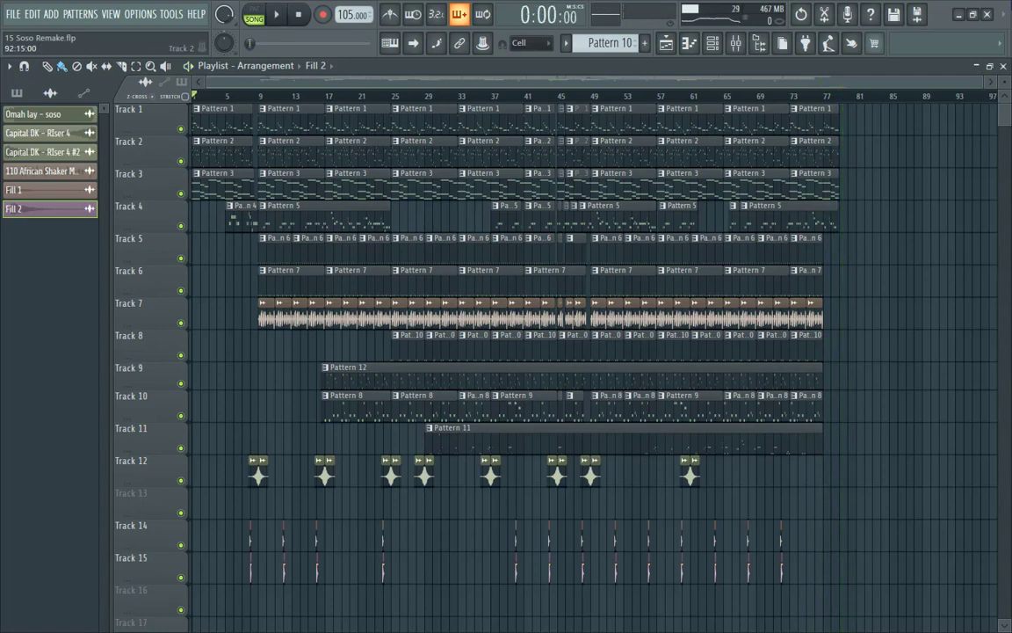
{"action": "left_click", "coordinate": [961, 14]}
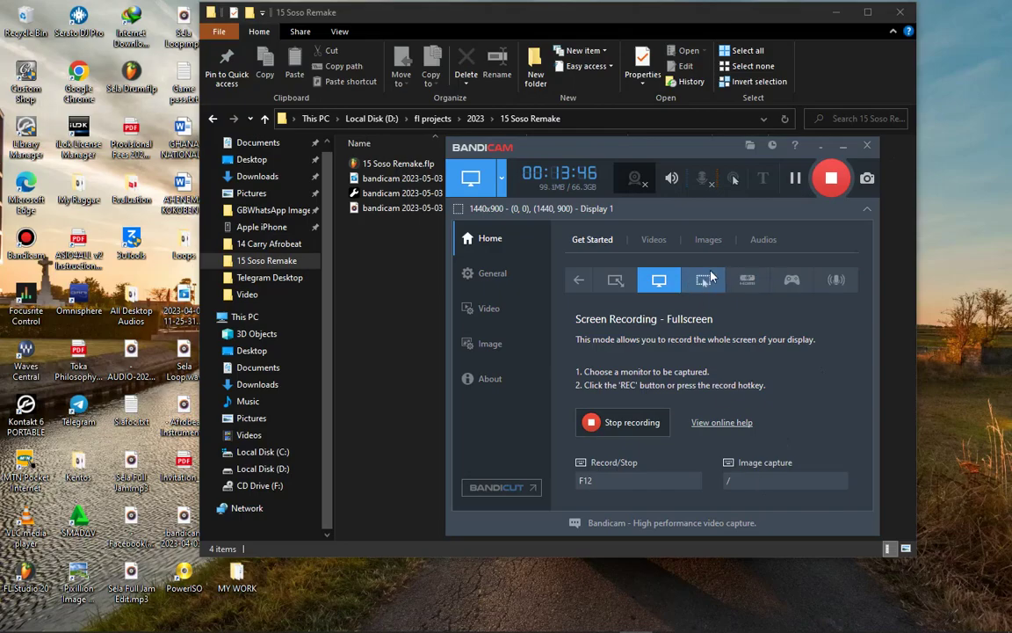